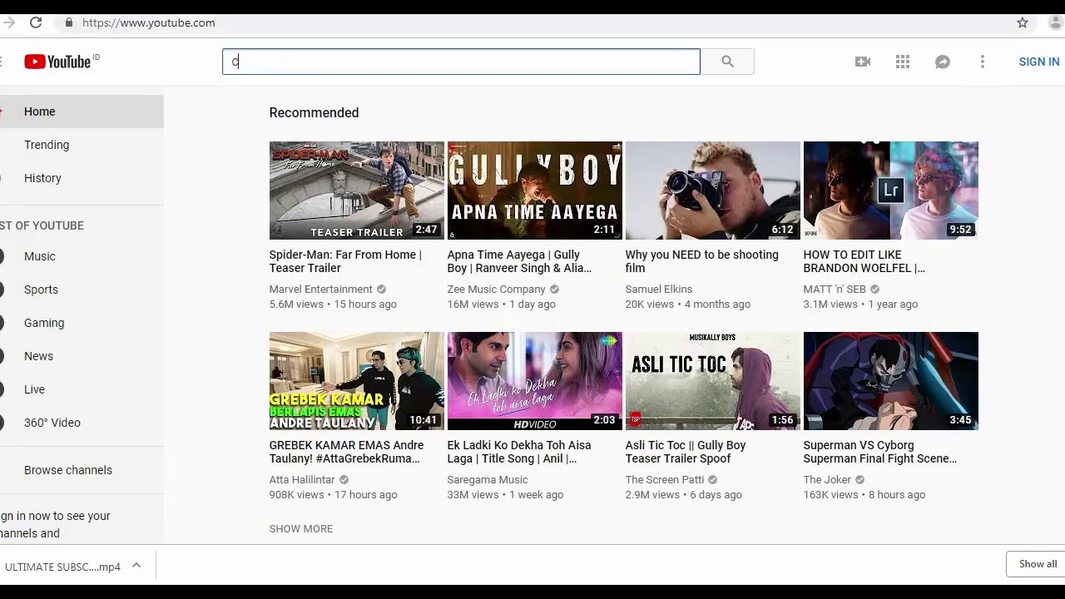
Search YouTube for the tutorial creator's channel by name and open its channel page
text(akra kharisma)
key(Return)
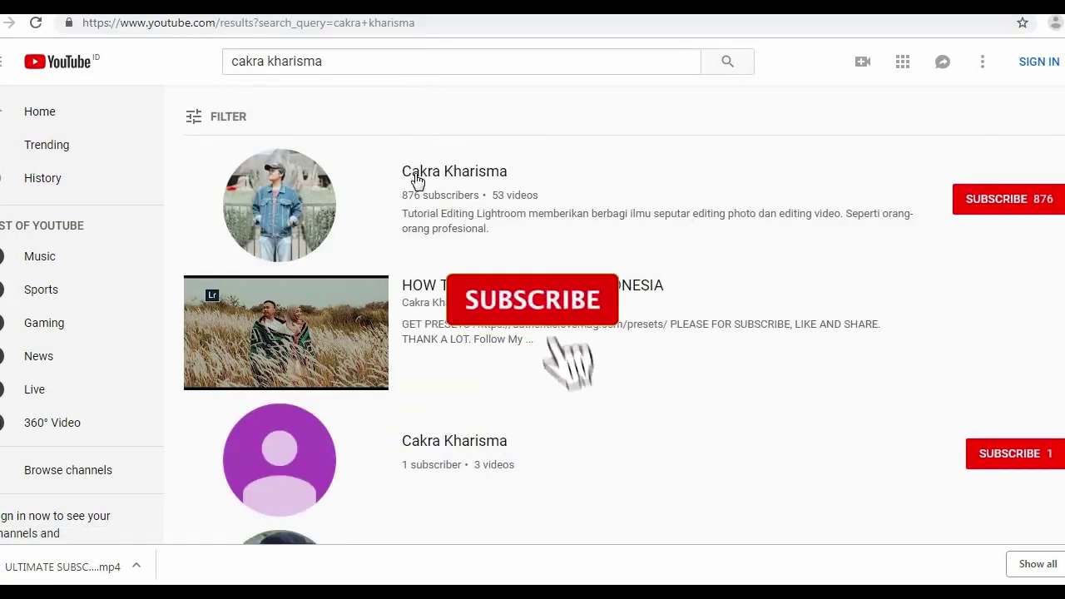
click(422, 172)
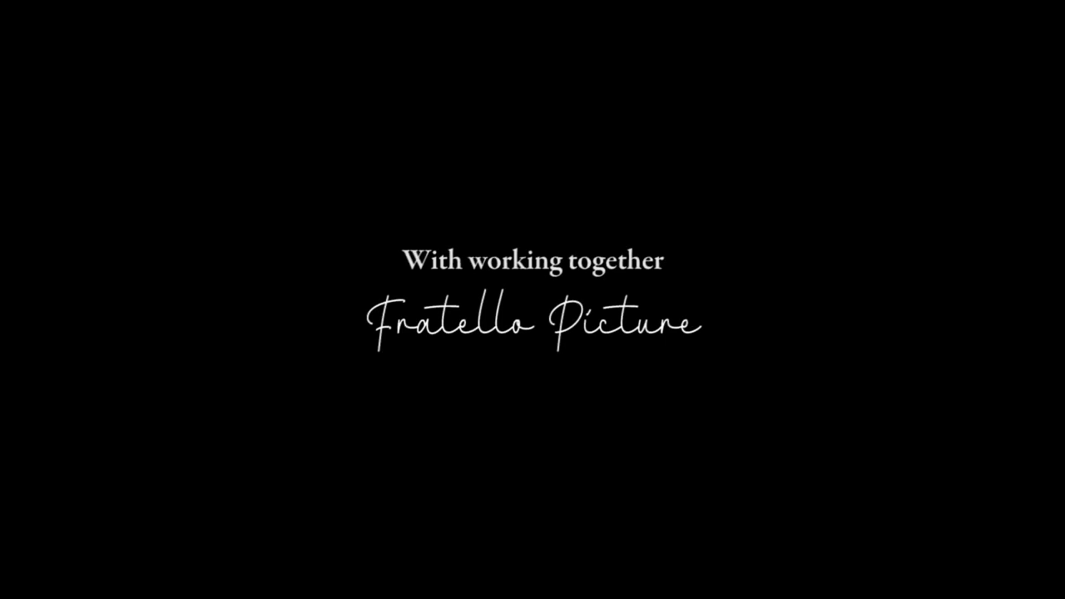
scroll(1061, 129, down, 1)
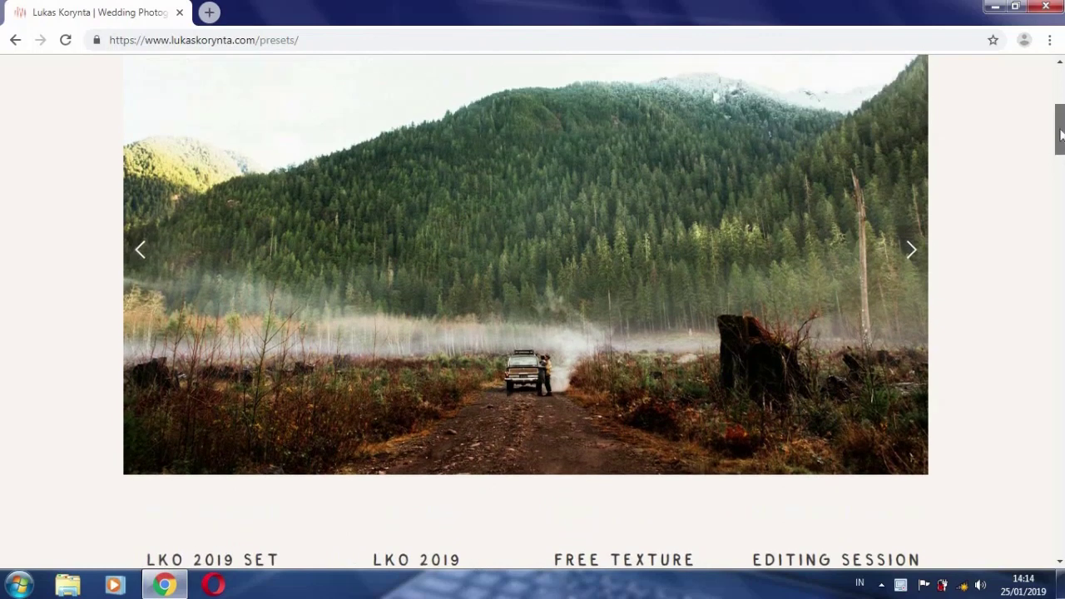
Scroll through the sample photos on the LKO Lightroom Presets 2019 page
drag(1061, 129, 1057, 136)
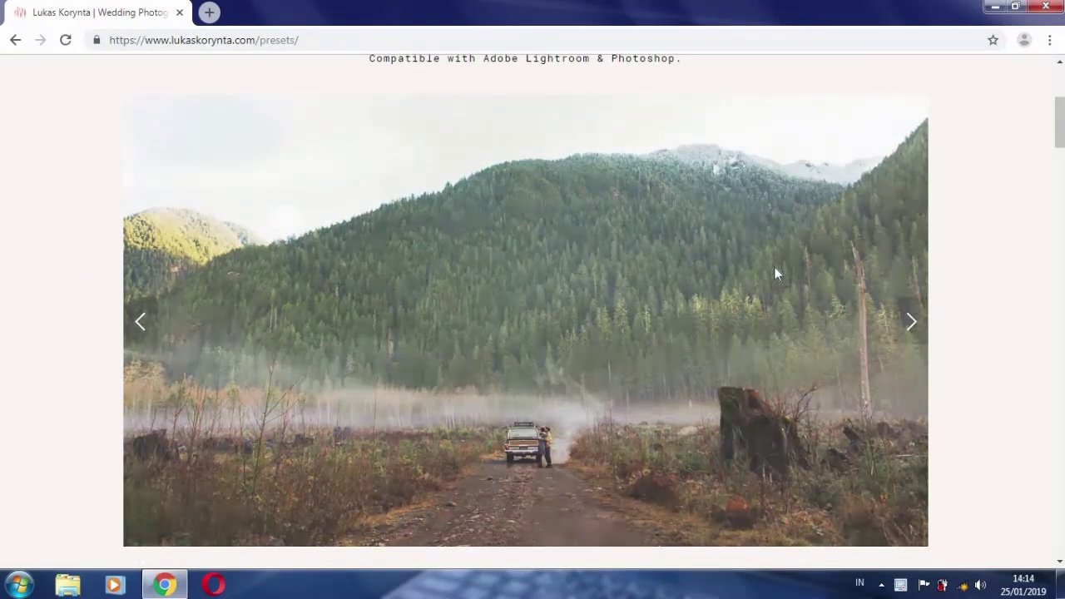
scroll(775, 274, down, 7)
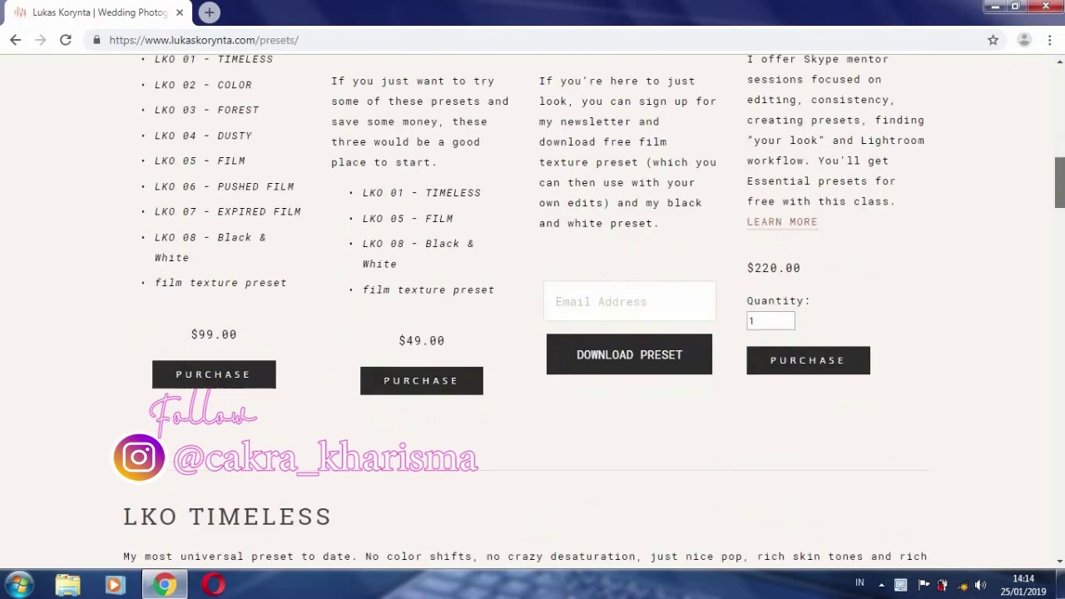
scroll(528, 280, up, 1)
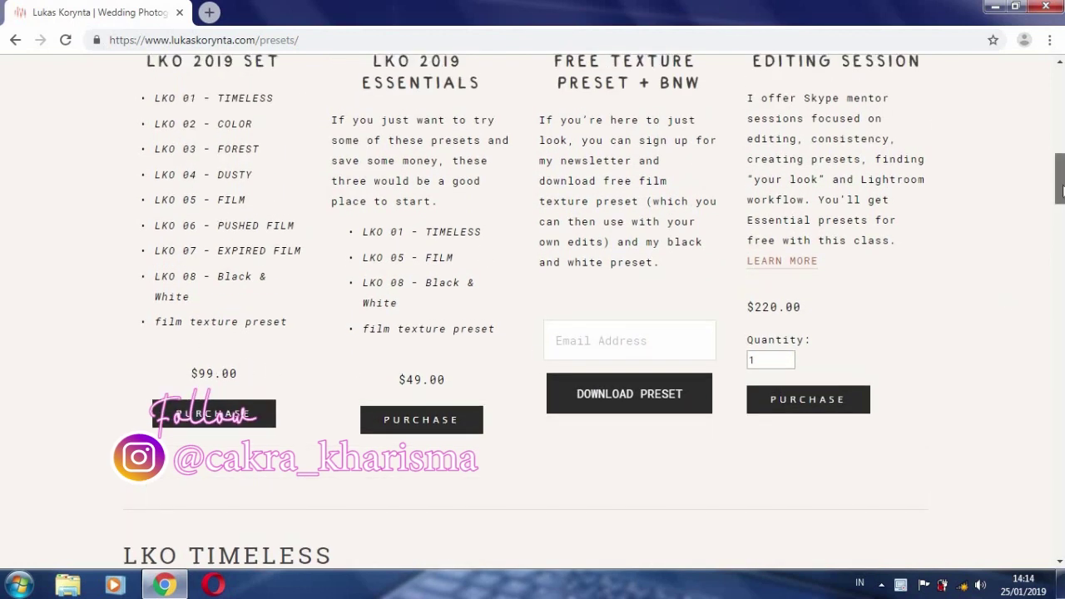
scroll(553, 399, down, 5)
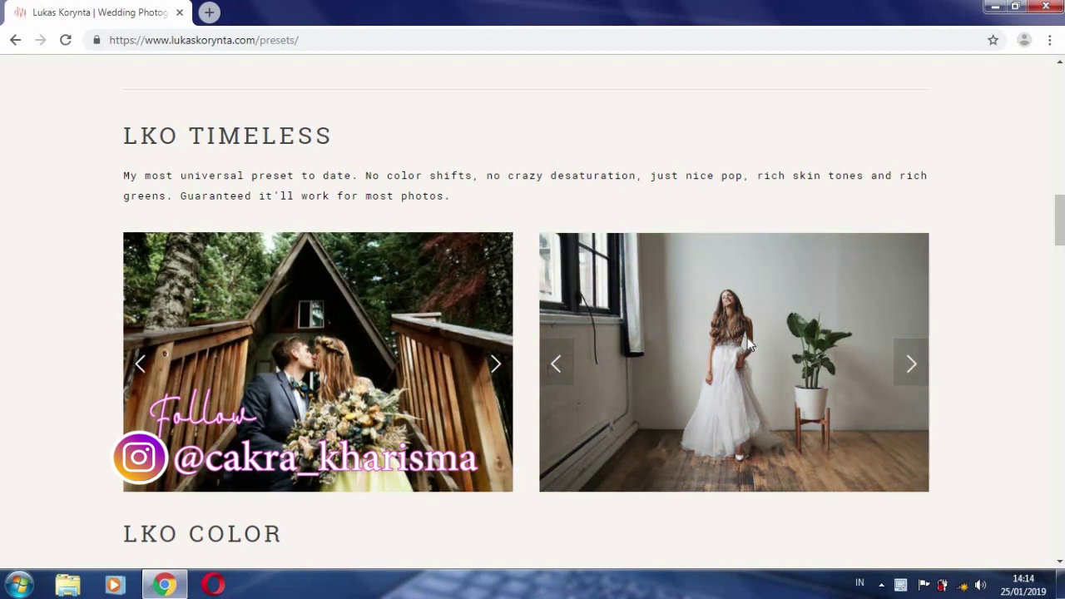
scroll(746, 342, down, 5)
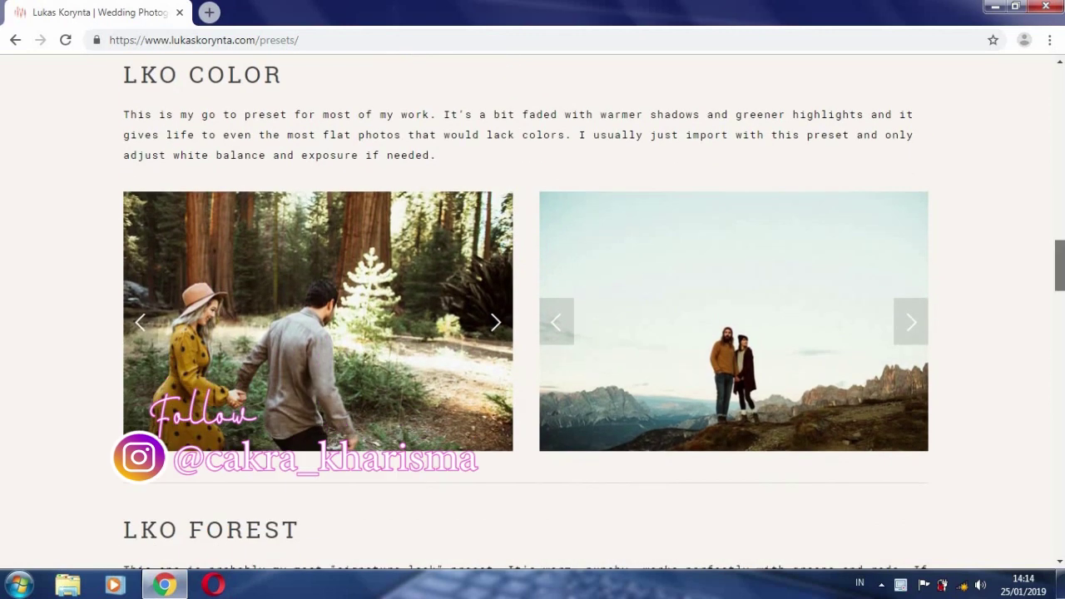
scroll(355, 351, down, 5)
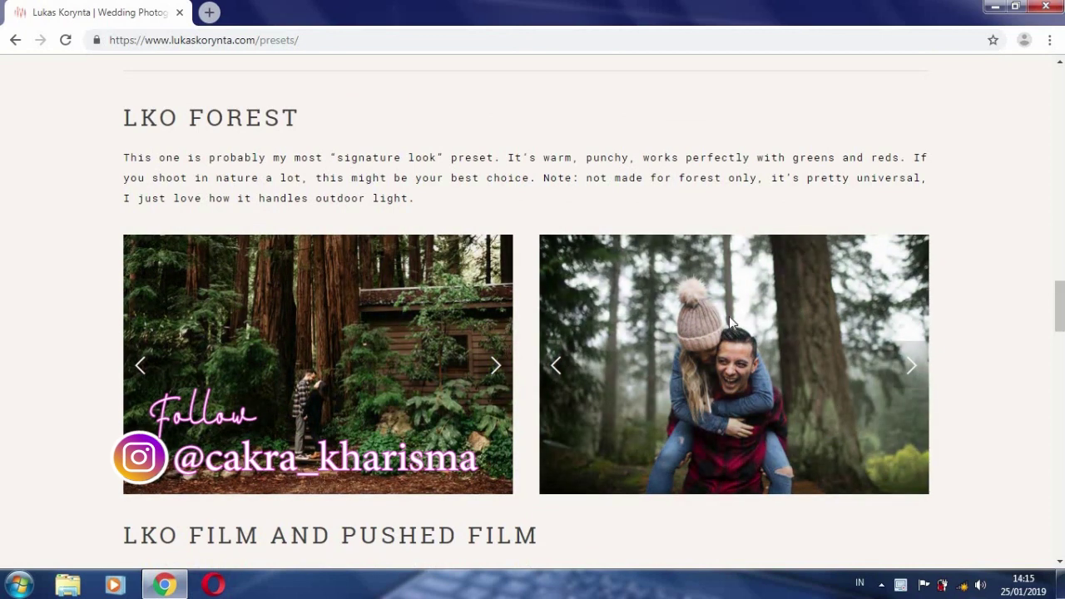
scroll(1058, 308, down, 1)
scroll(1059, 316, down, 5)
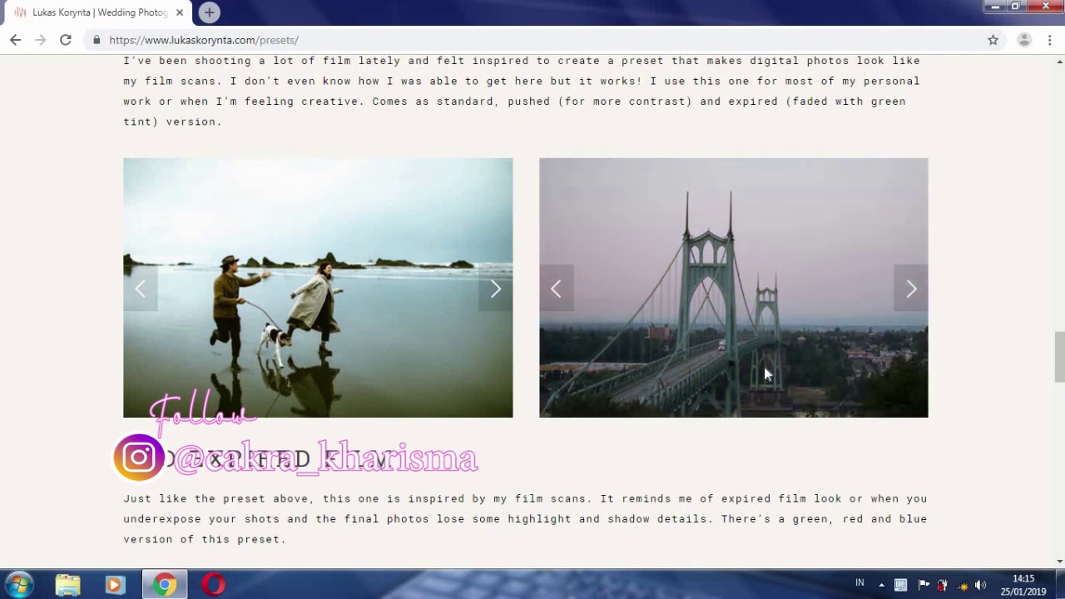
scroll(1059, 358, down, 4)
scroll(1059, 383, down, 1)
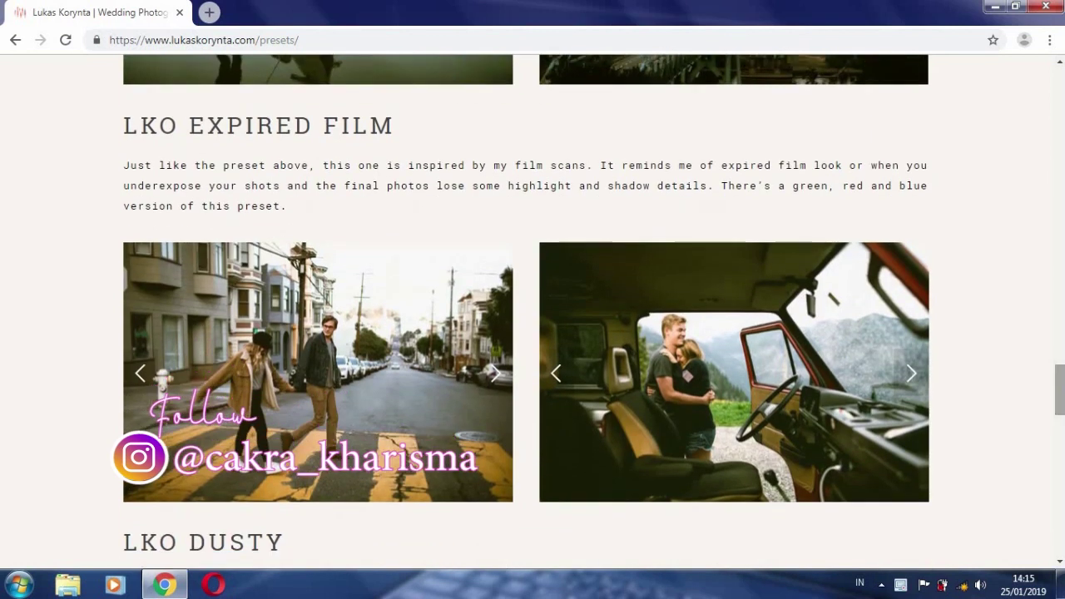
scroll(1059, 383, down, 4)
scroll(1061, 432, down, 3)
scroll(1060, 450, down, 2)
scroll(1062, 466, down, 2)
scroll(1063, 488, down, 2)
scroll(1063, 487, up, 3)
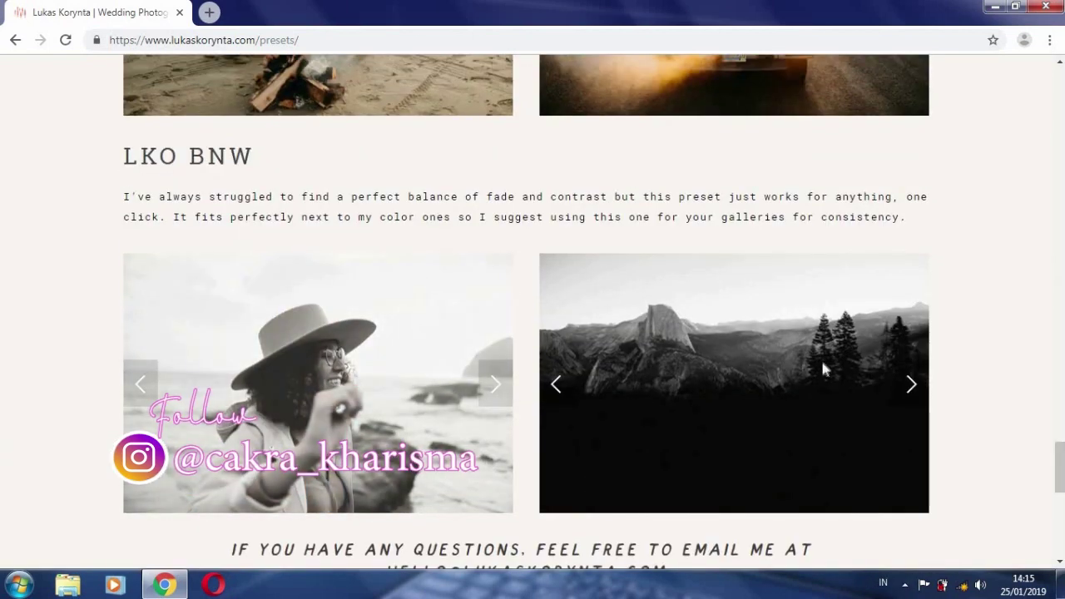
scroll(1061, 470, up, 1)
drag(1061, 466, 1061, 139)
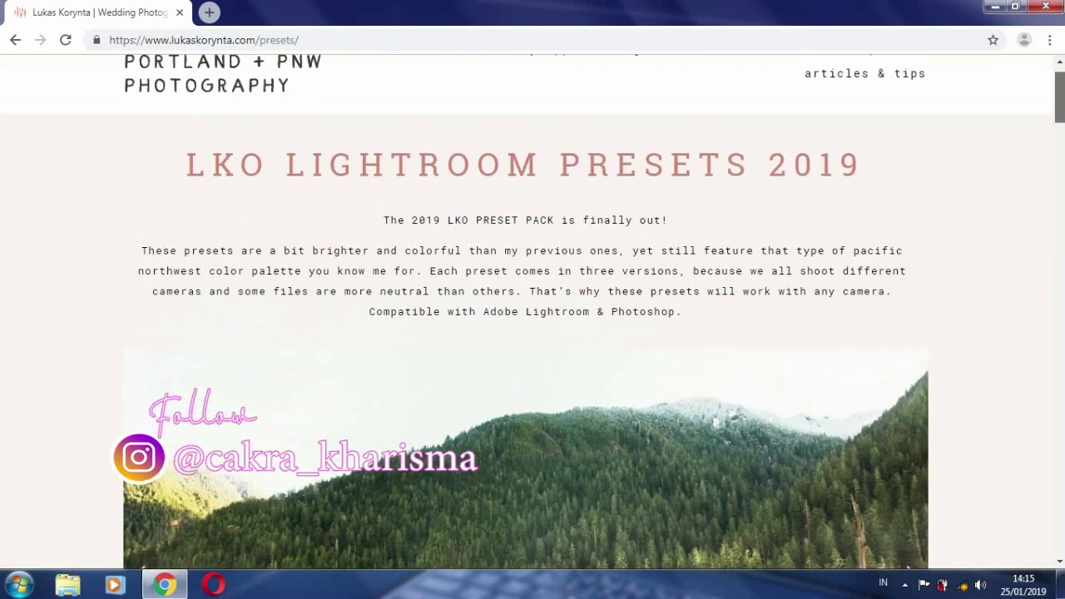
Finish browsing the presets page and launch Lightroom Classic from the desktop
scroll(233, 141, down, 2)
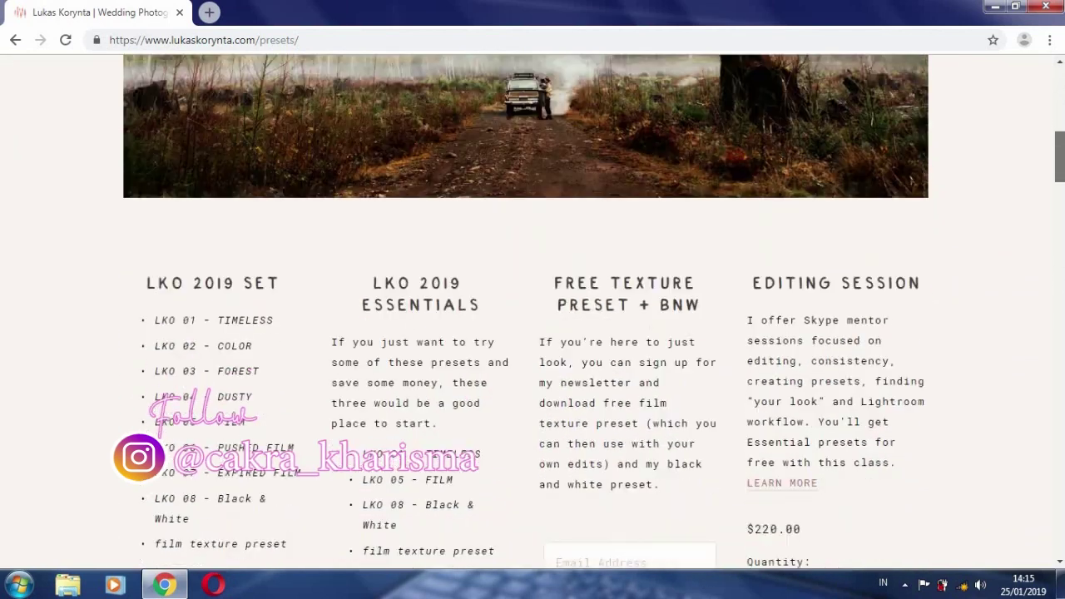
scroll(234, 141, down, 5)
scroll(234, 142, down, 3)
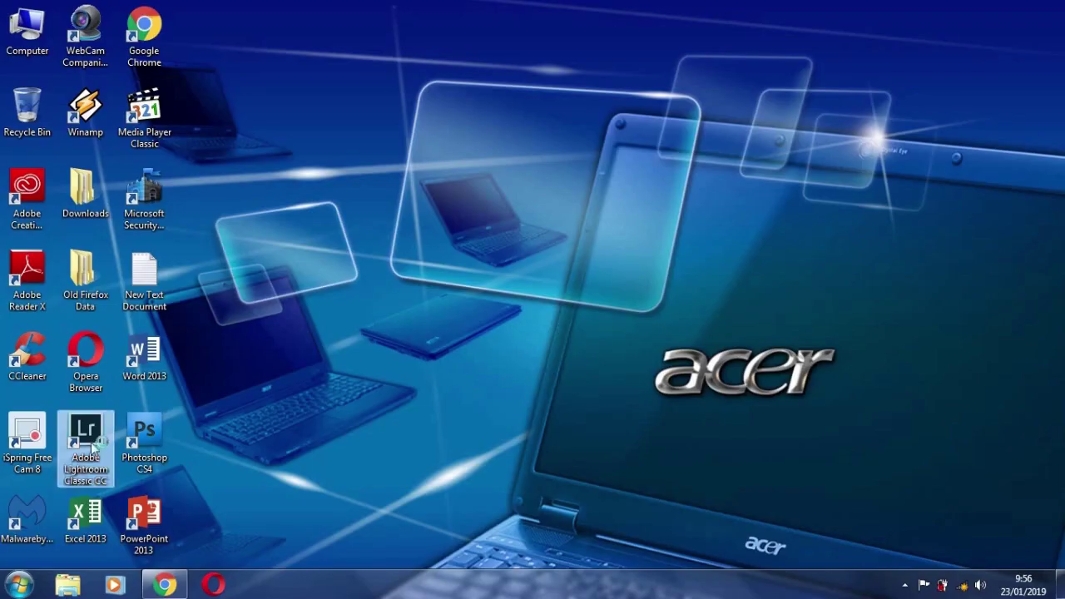
double_click(93, 450)
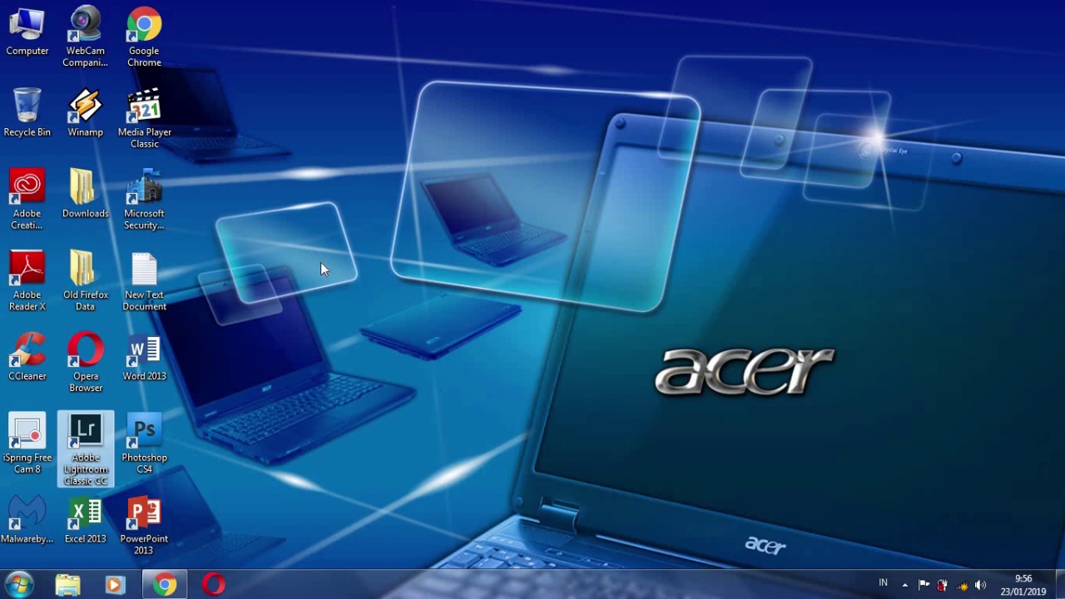
click(550, 350)
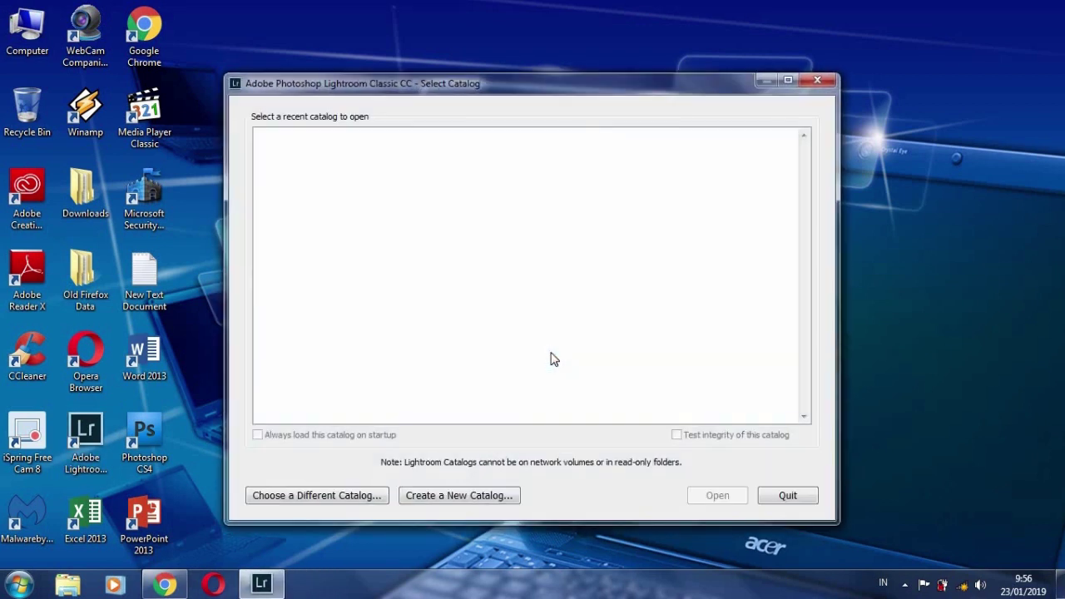
Create a new catalog in the Pictures folder, named after the tutorial creator
click(481, 497)
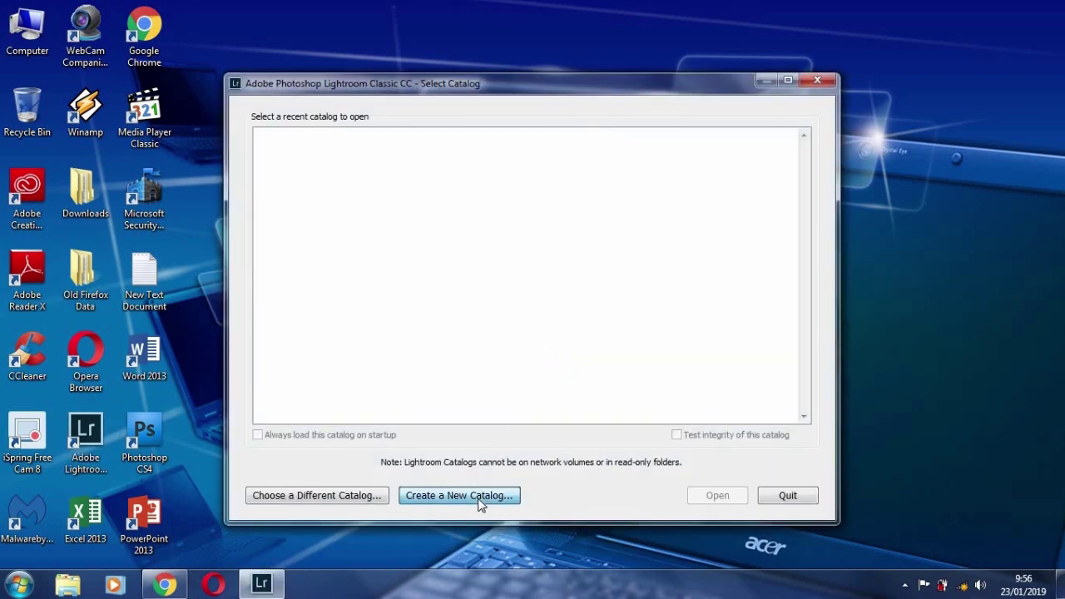
text(Cakra Khar)
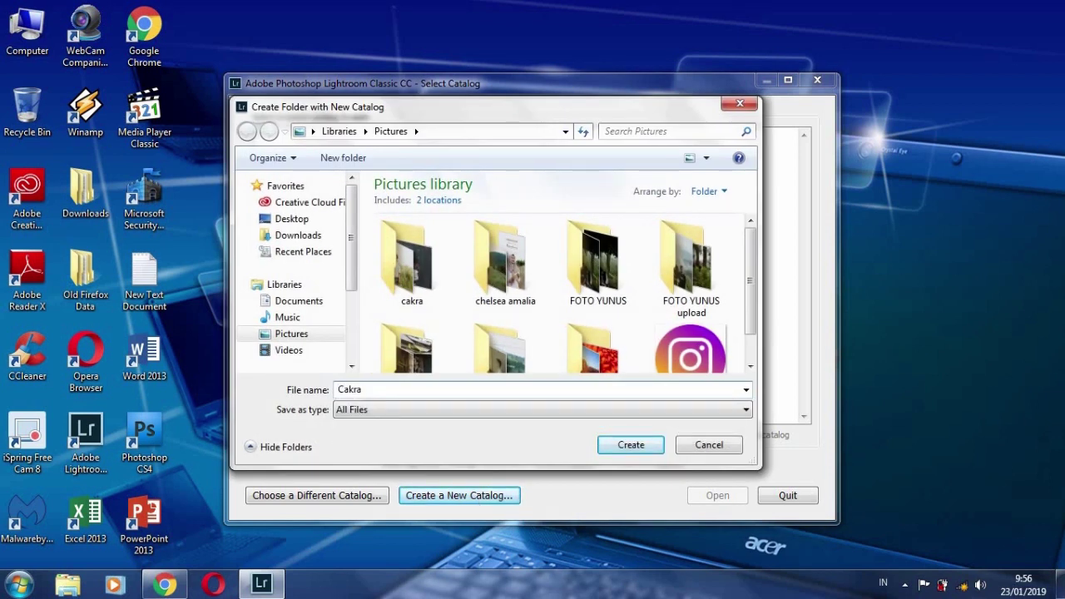
text(isma L)
text(ightroom)
key(Return)
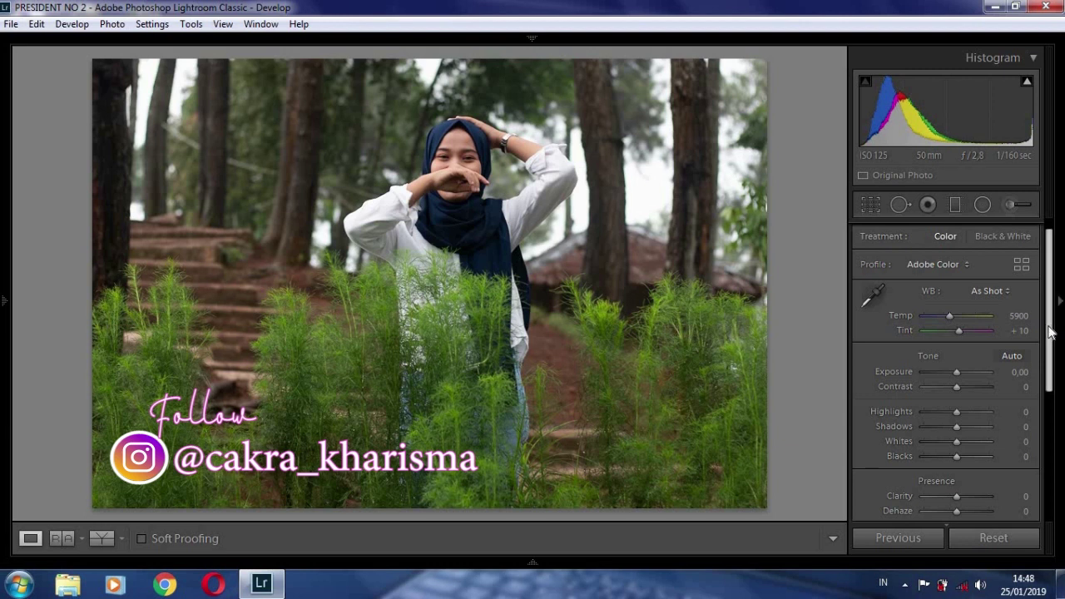
Set Shadows +10, Whites −30 and Blacks +32 in the Basic panel
drag(1050, 332, 1050, 345)
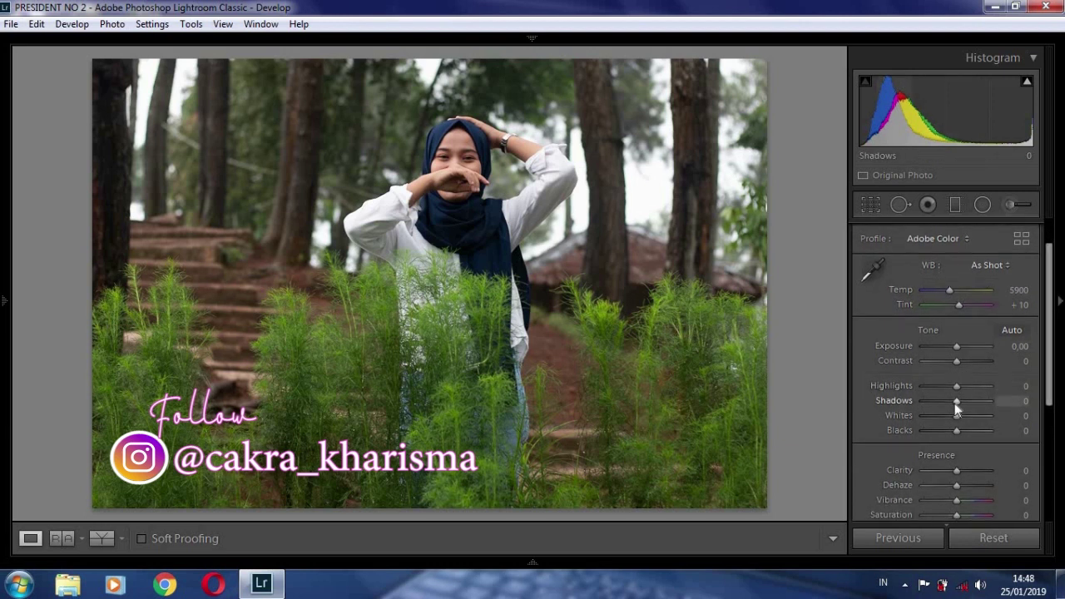
drag(956, 403, 959, 402)
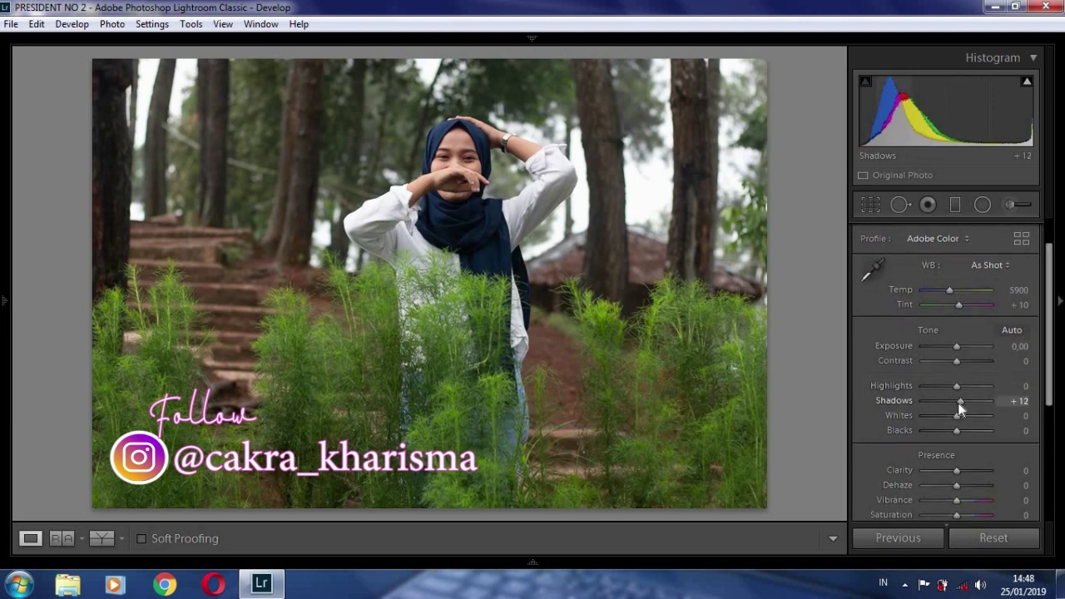
drag(957, 419, 947, 420)
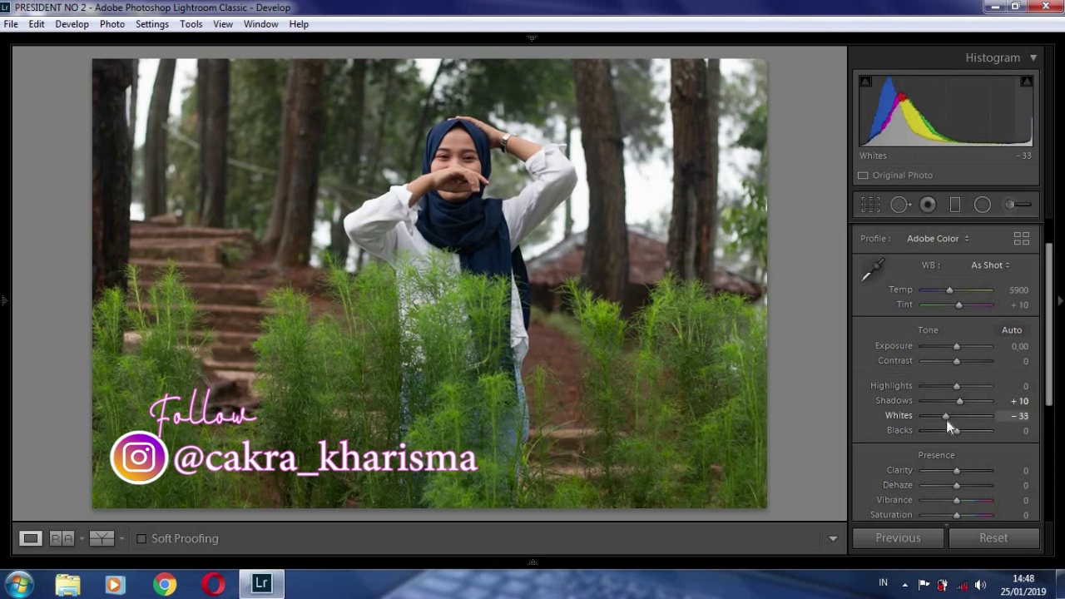
click(1020, 416)
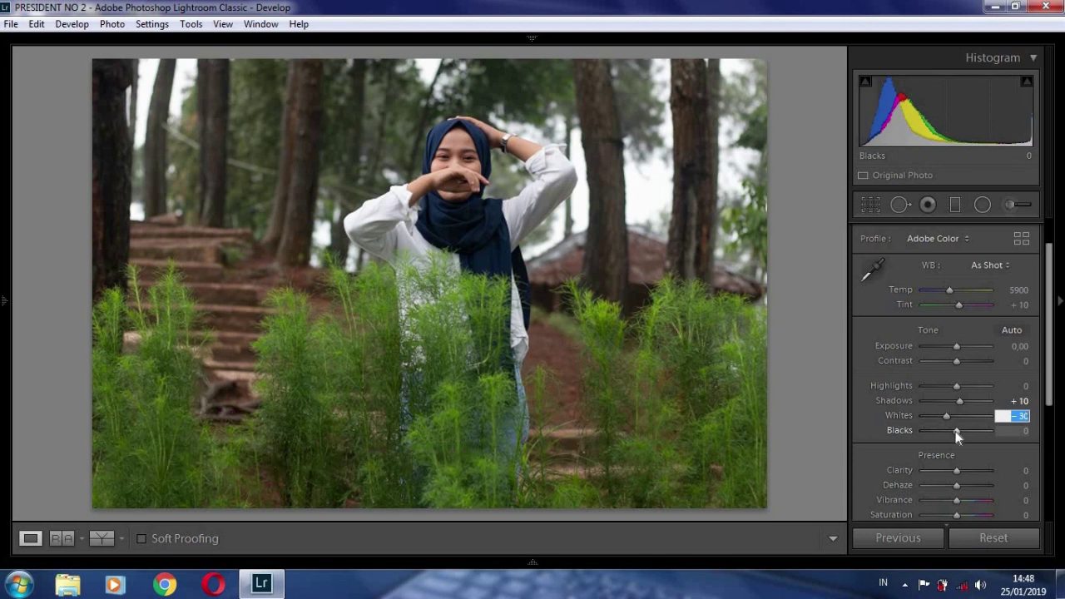
drag(956, 431, 965, 432)
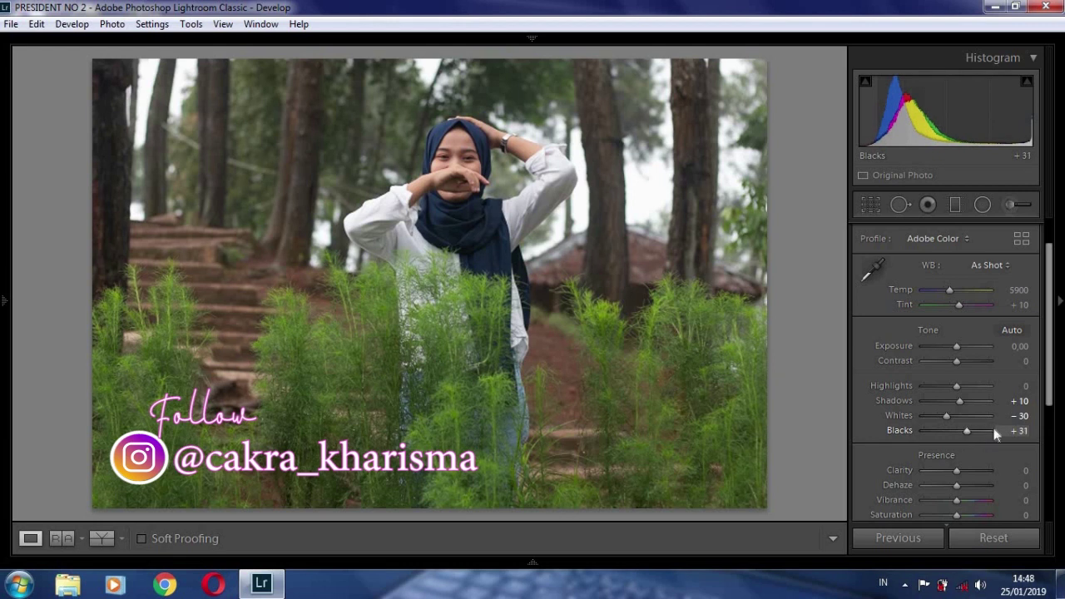
click(1017, 431)
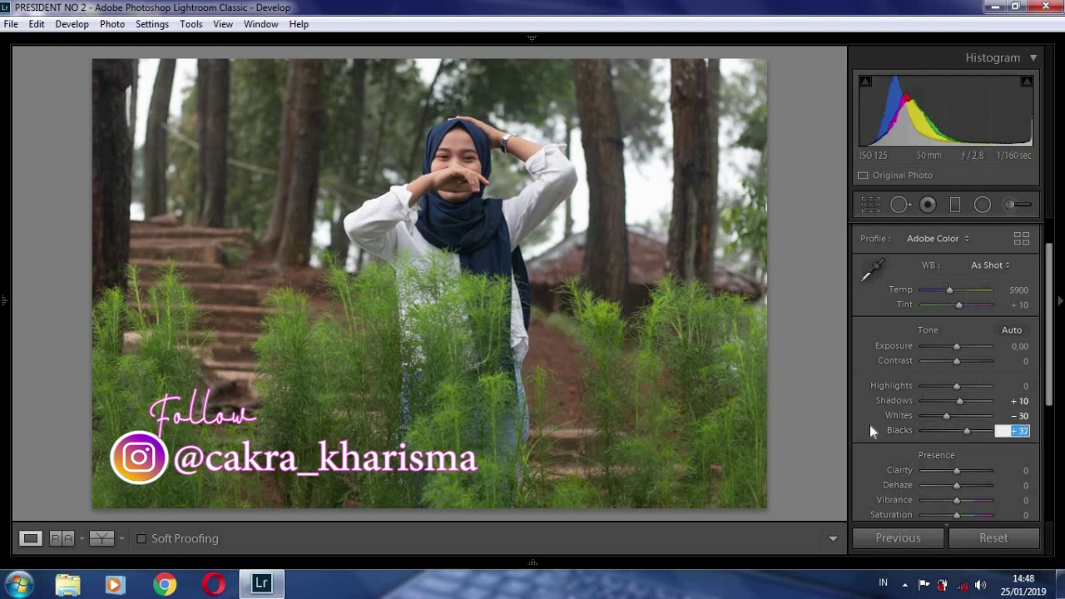
Add Clarity +5 and collapse the Basic panel
scroll(1047, 406, down, 2)
scroll(1046, 406, down, 1)
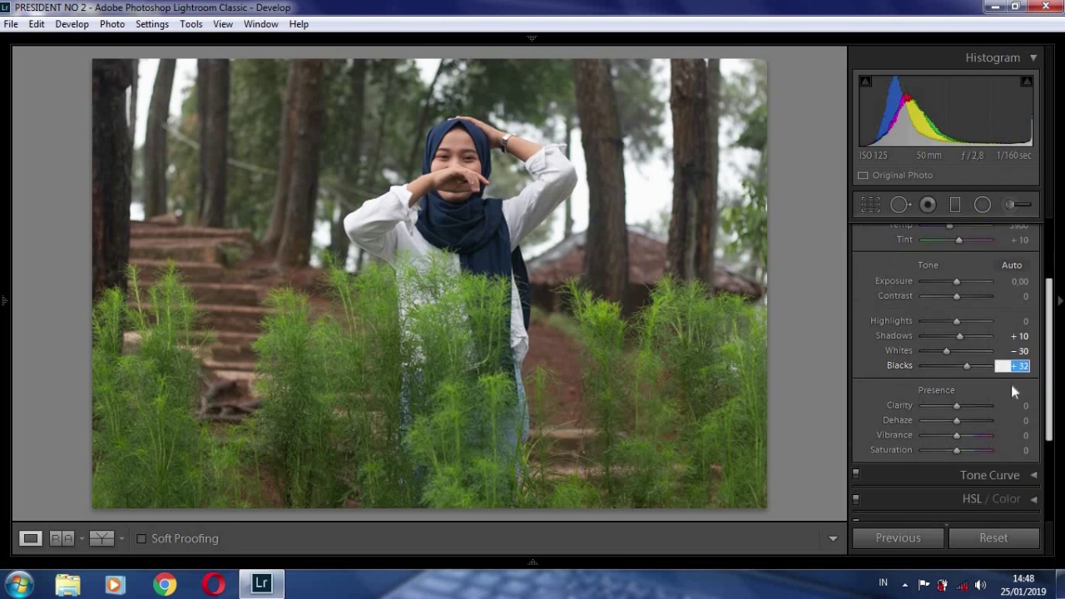
drag(959, 406, 962, 406)
scroll(1042, 285, up, 5)
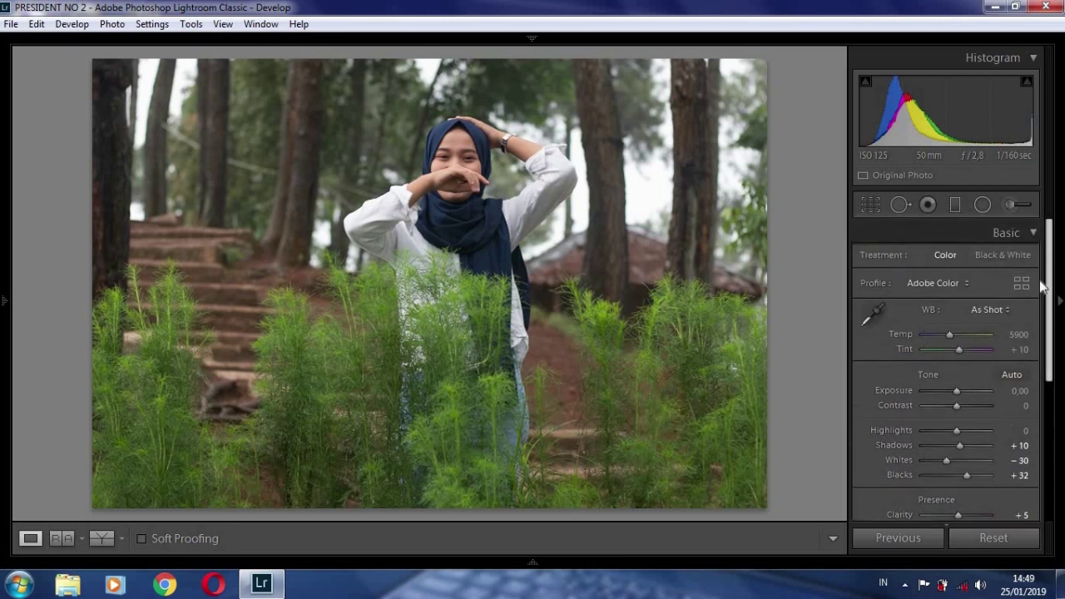
click(1034, 232)
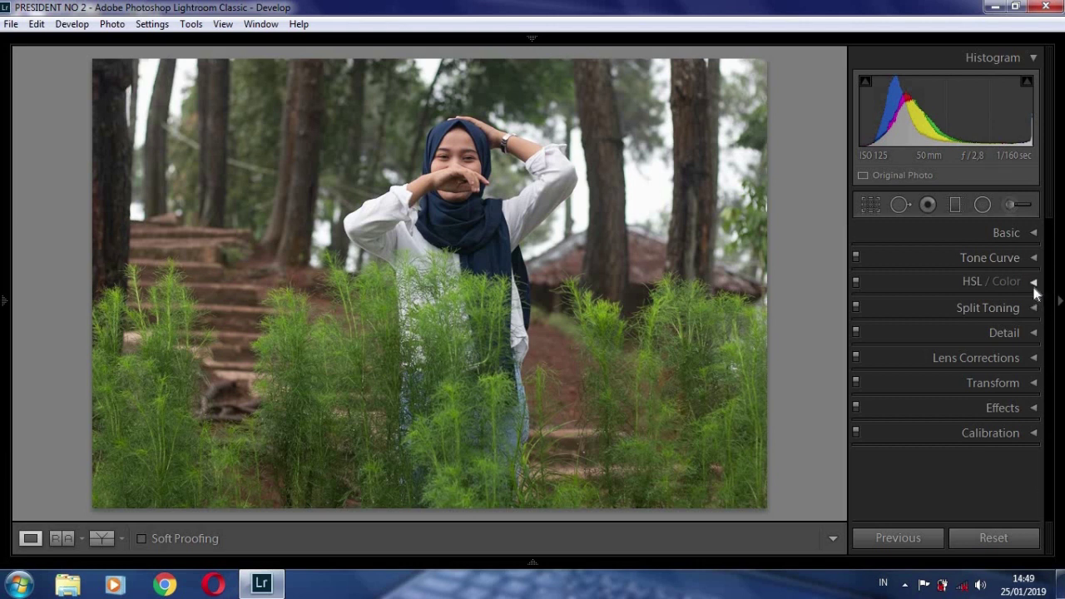
Expand HSL/Color and set the hues to Red +20, Orange +7, Yellow +15
click(1034, 283)
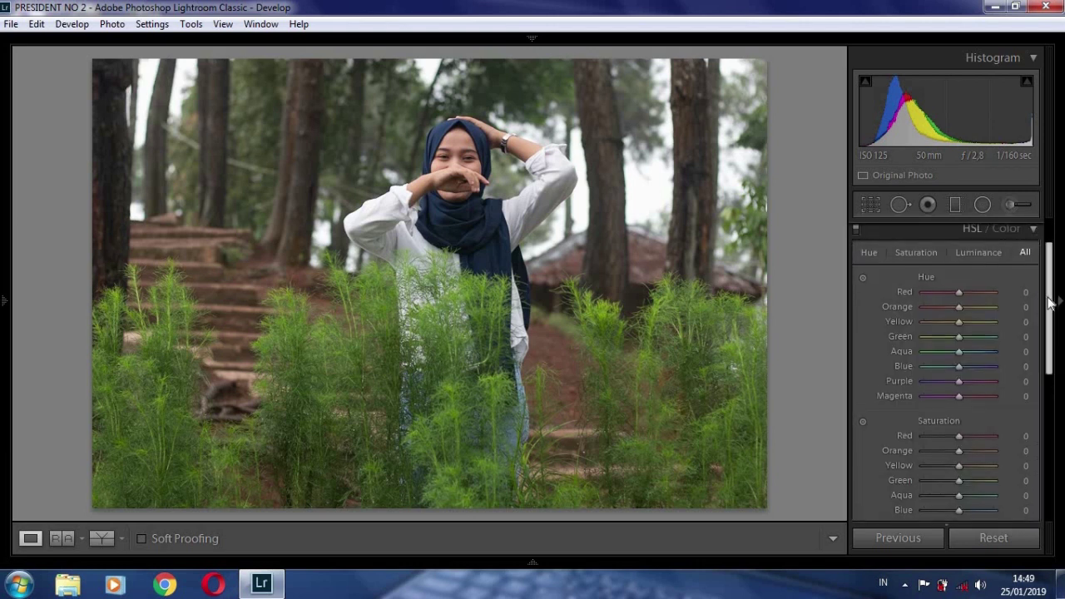
scroll(1047, 291, down, 1)
drag(958, 272, 965, 273)
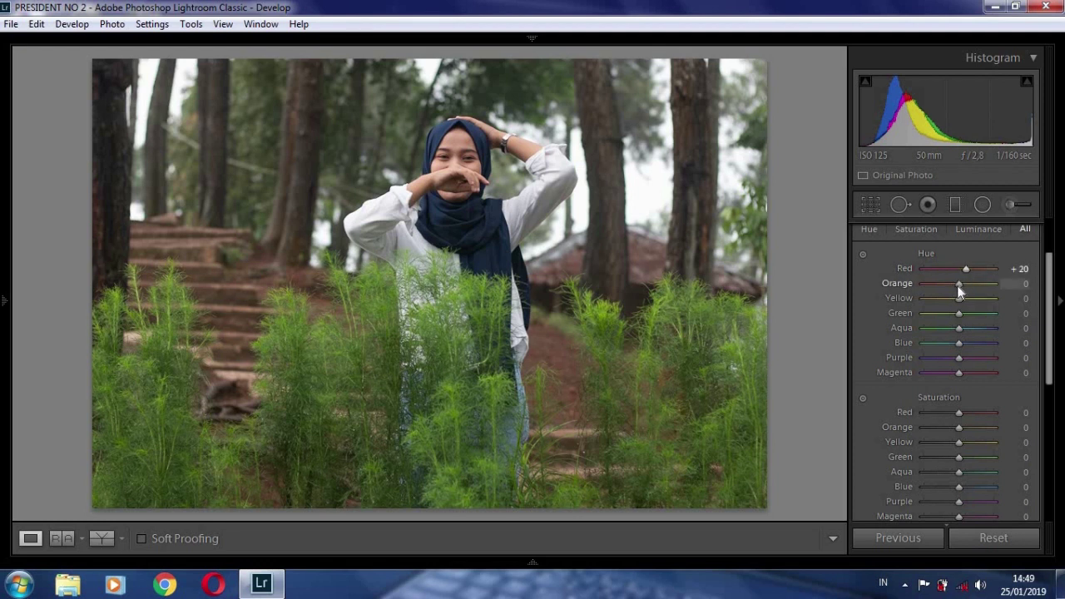
drag(957, 285, 970, 306)
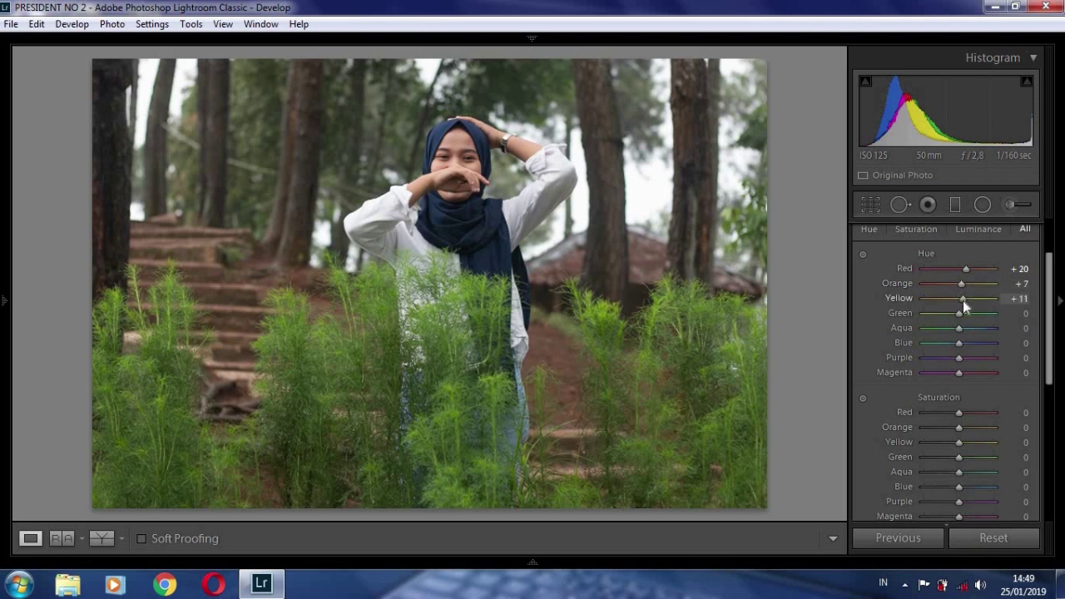
click(1019, 298)
Shift the Green hue to +10 and the Blue hue to −5
drag(958, 315, 961, 315)
click(1018, 313)
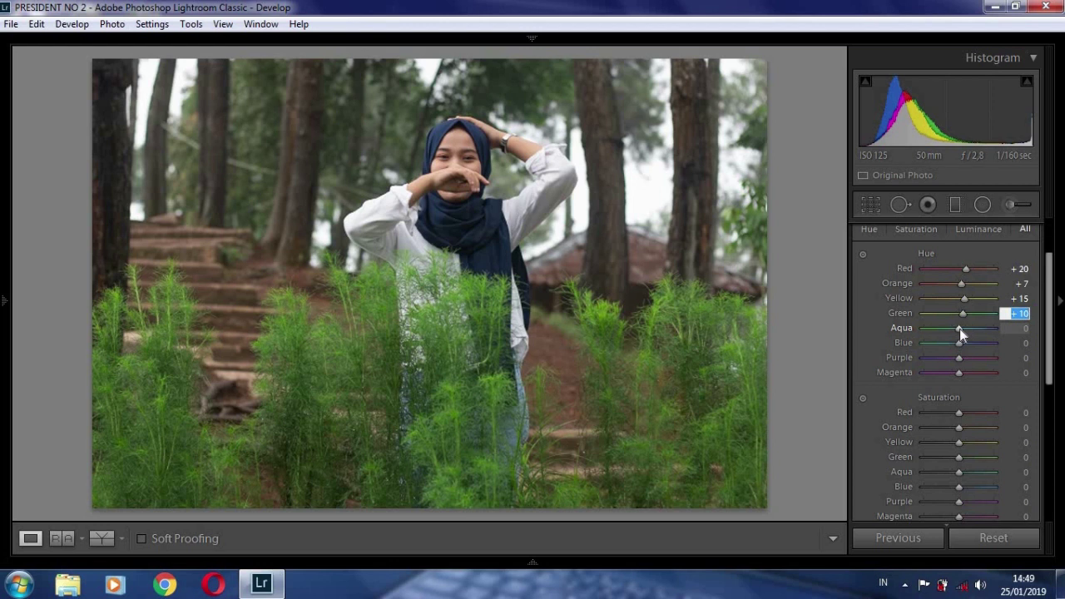
drag(956, 347, 954, 348)
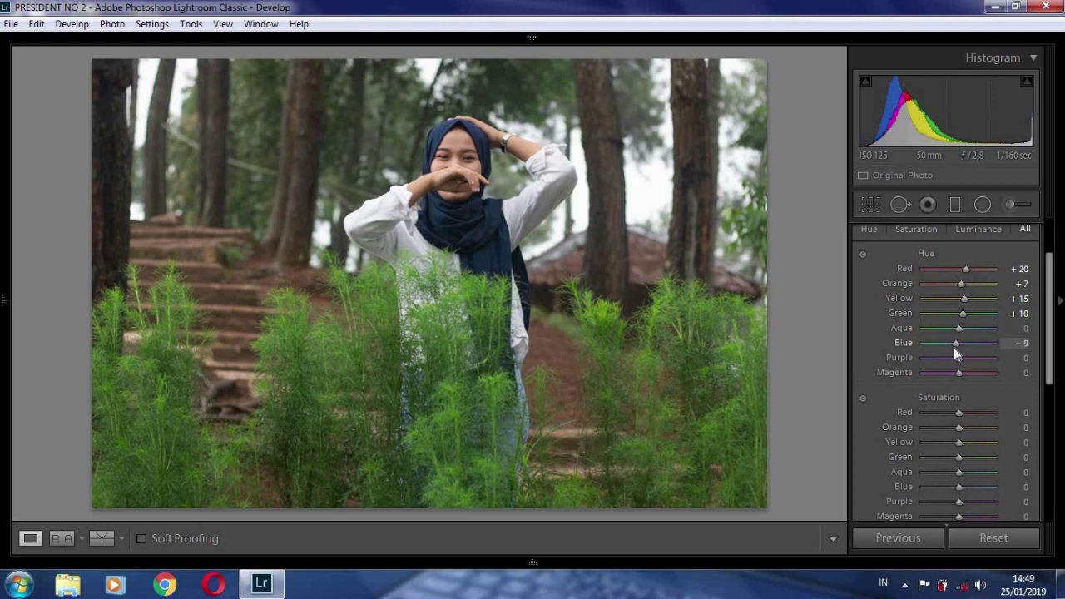
click(1015, 343)
key(Up)
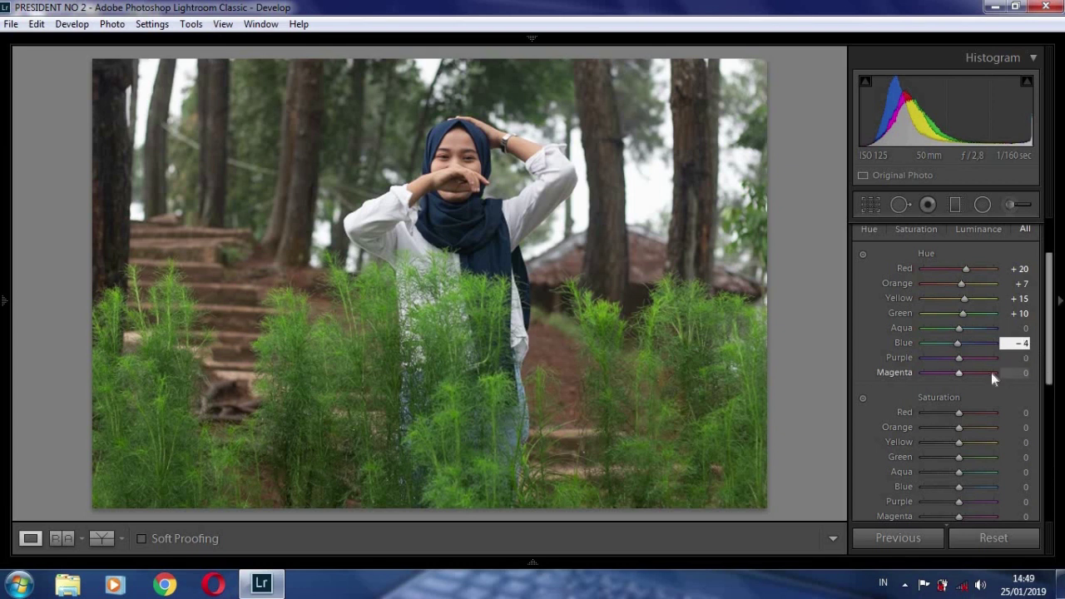
key(Down)
key(Down)
key(Return)
Lower Red and Orange saturation to −15 each
drag(959, 412, 954, 414)
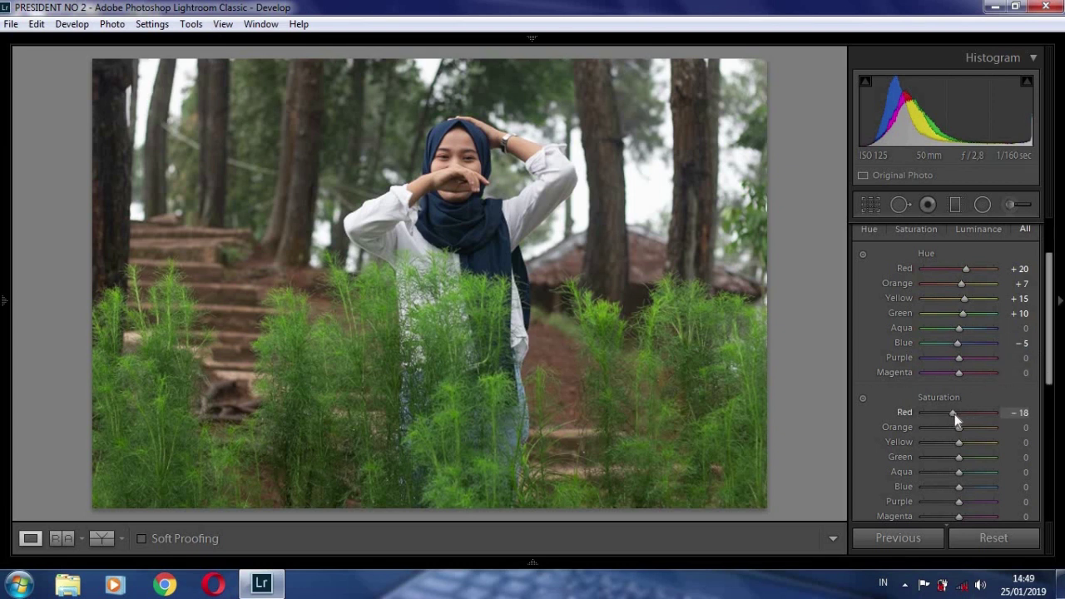
click(1021, 413)
key(Up)
key(Up)
key(Up)
scroll(954, 346, down, 2)
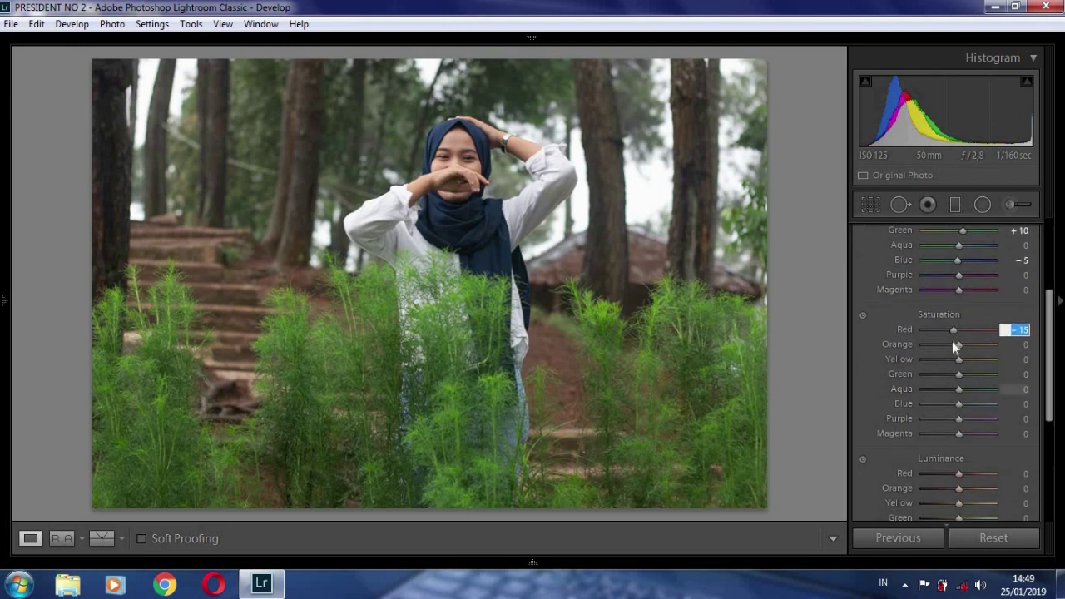
key(Return)
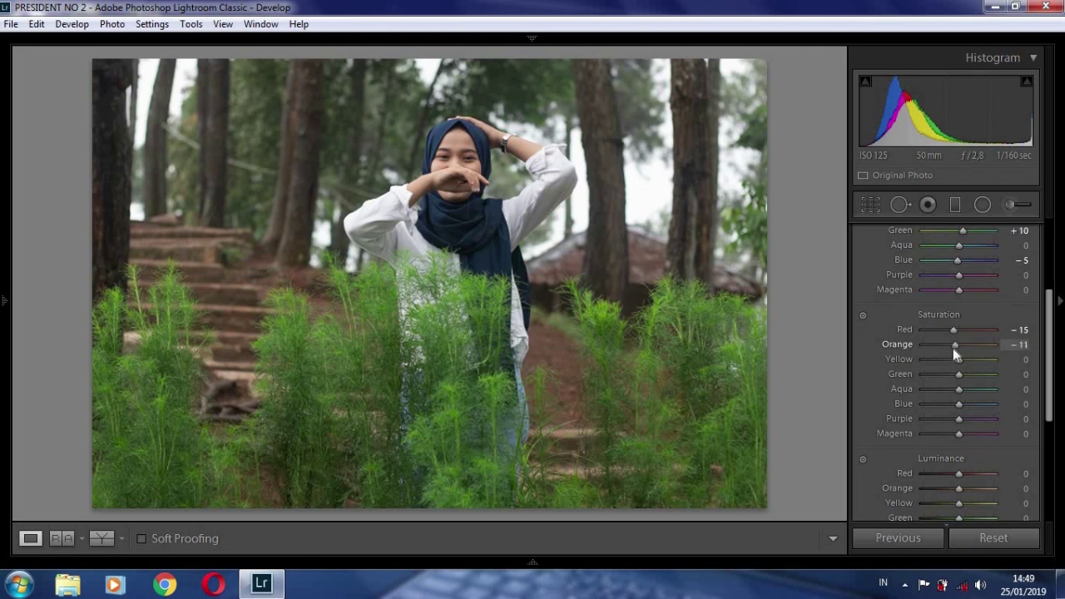
click(1015, 343)
key(Up)
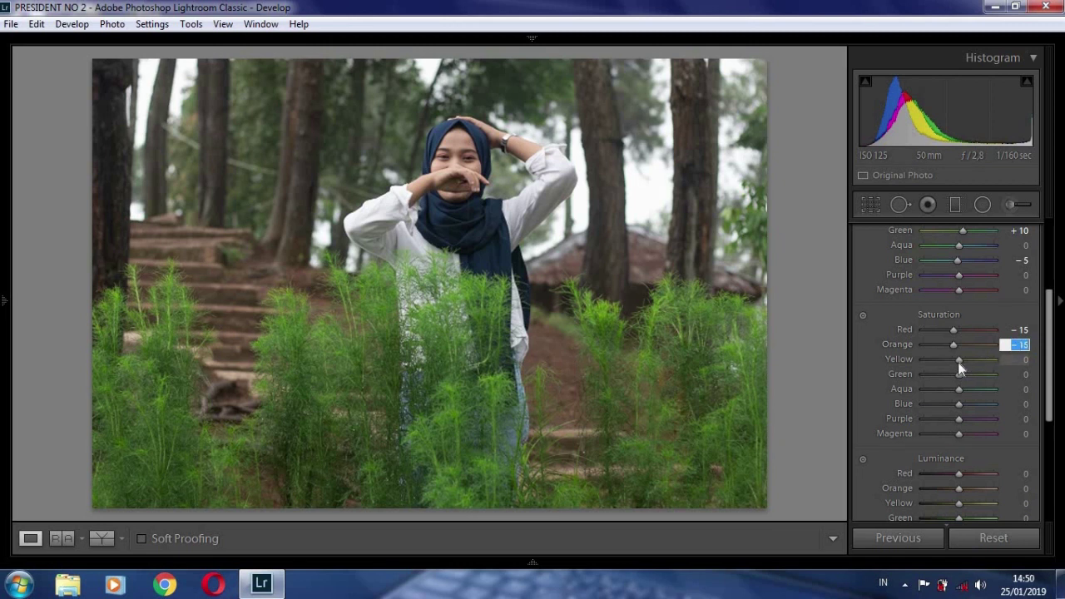
Desaturate Yellow to −40, Green to −45 and Blue to −25
drag(958, 362, 944, 362)
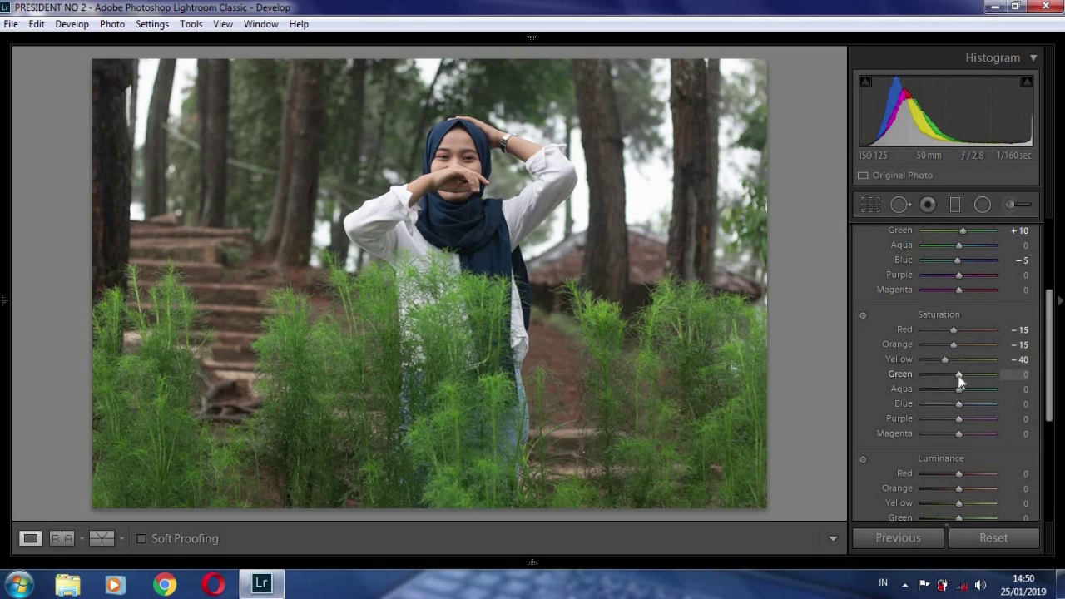
drag(959, 375, 944, 385)
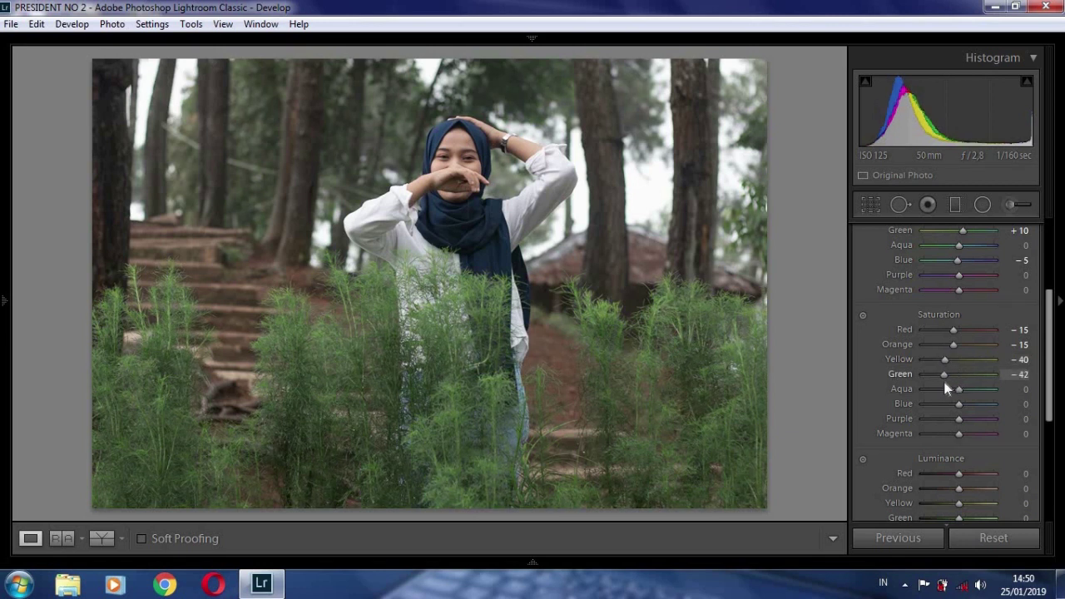
click(1015, 375)
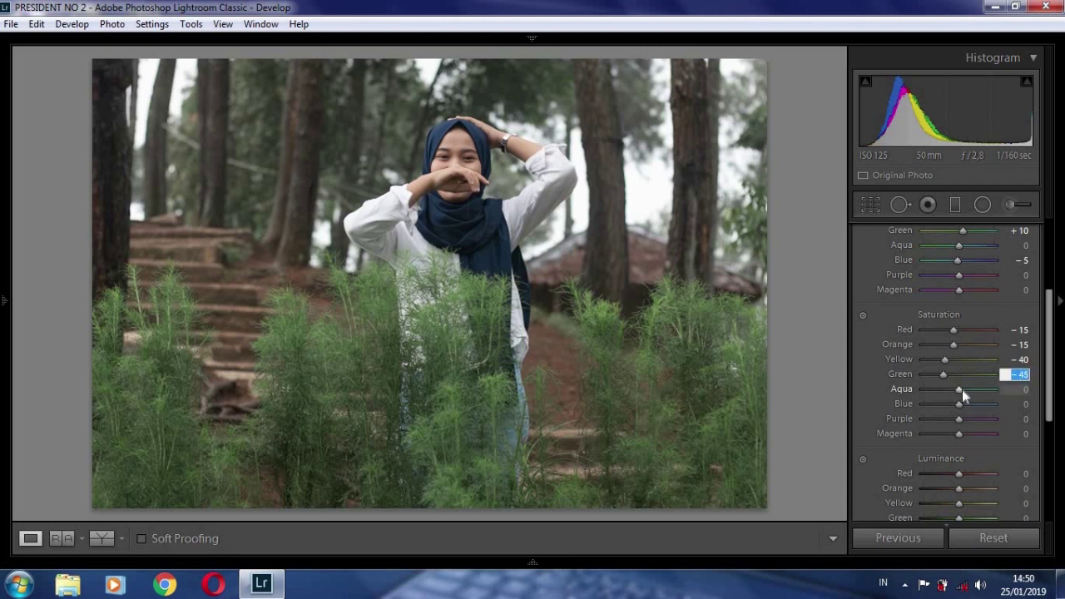
drag(958, 407, 943, 418)
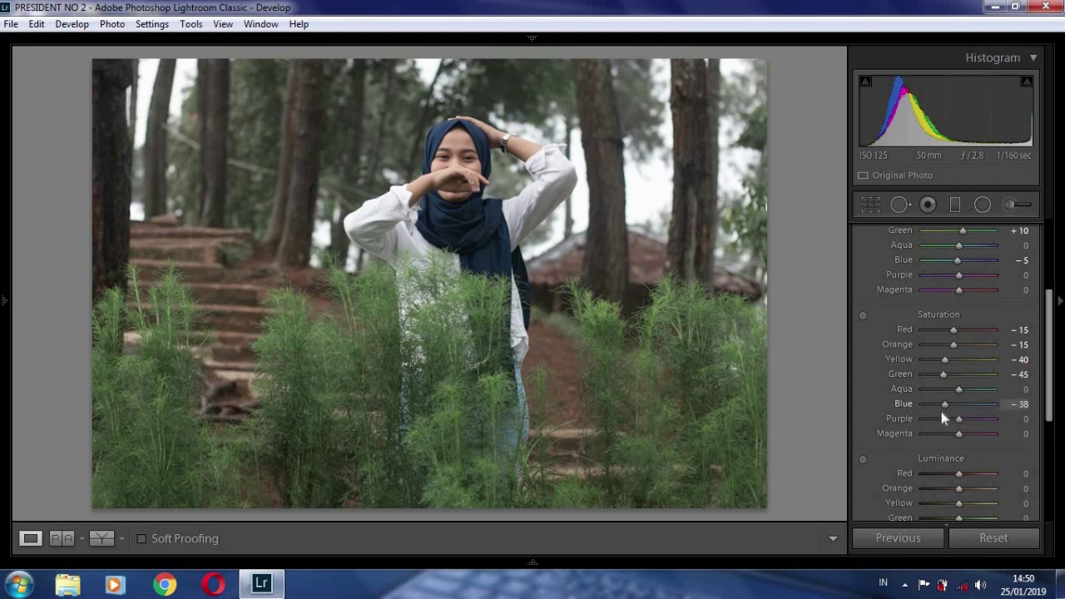
click(1019, 405)
text(25)
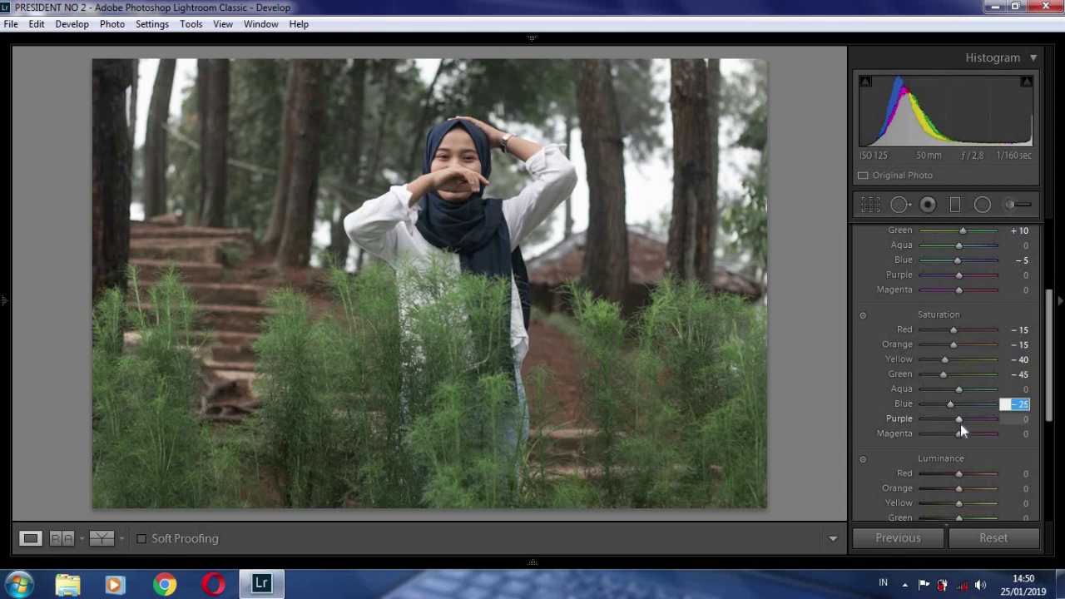
Set Purple and Magenta saturation to −30, checking a quick before/after comparison
drag(960, 423, 954, 426)
click(1020, 418)
text(-30)
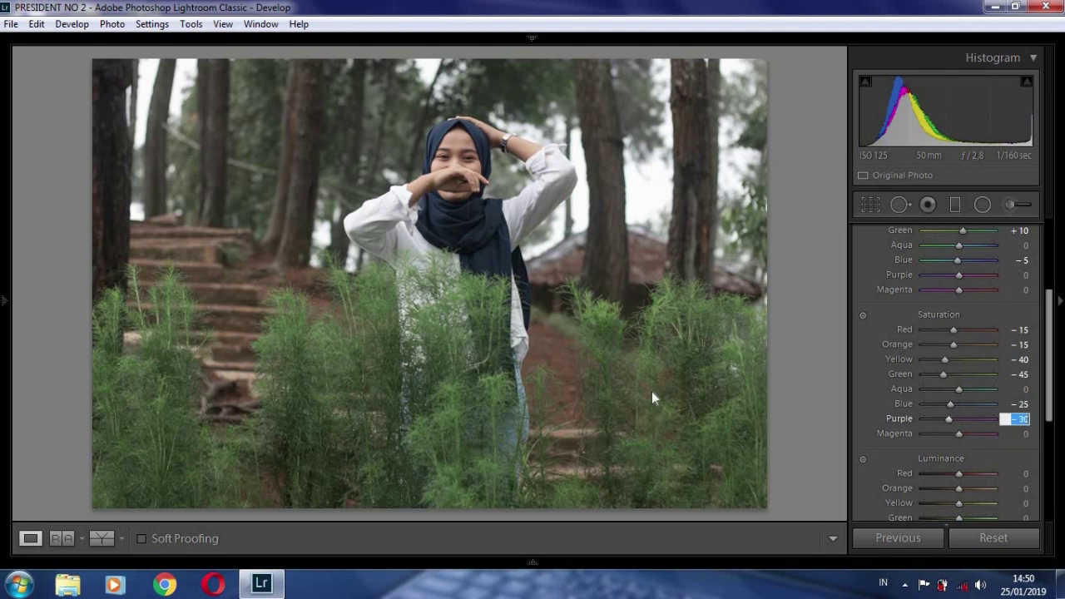
click(102, 540)
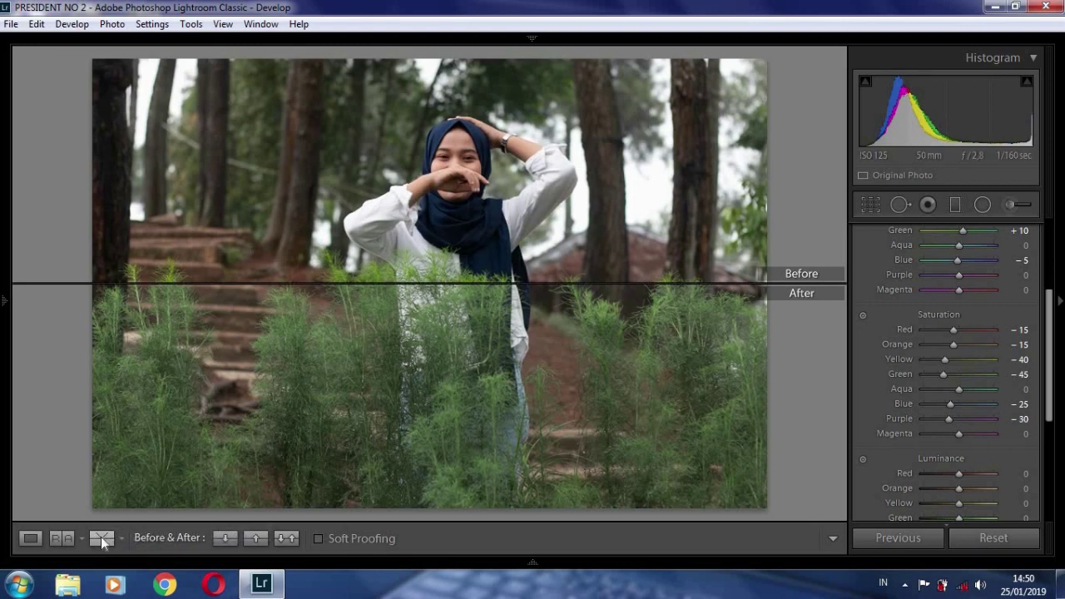
click(32, 540)
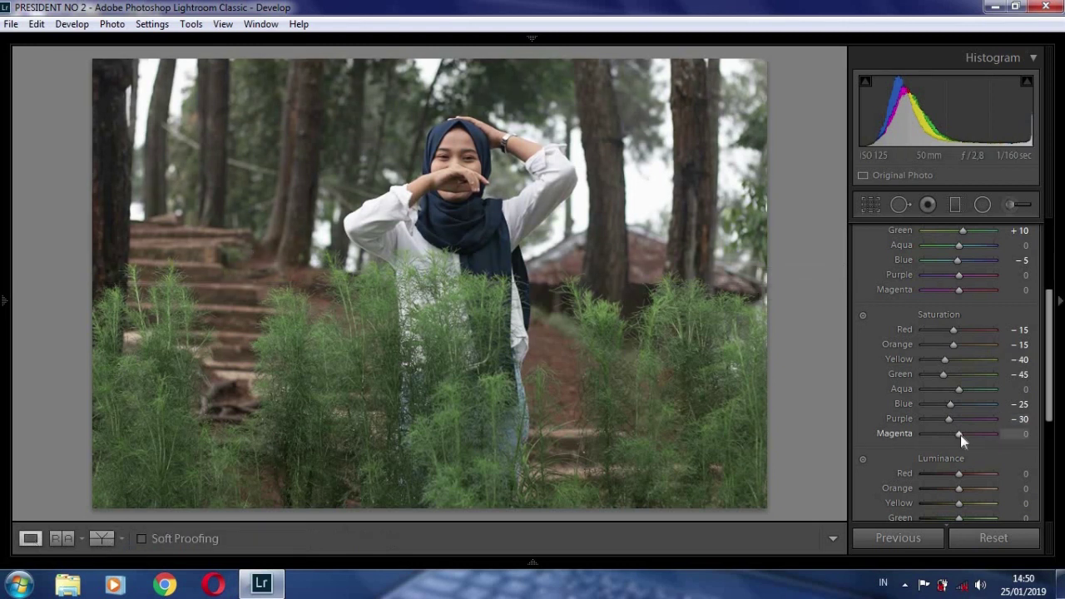
drag(960, 435, 950, 440)
click(1021, 433)
key(Return)
Darken luminance for Red to −15 and Orange to −5
scroll(1050, 373, down, 3)
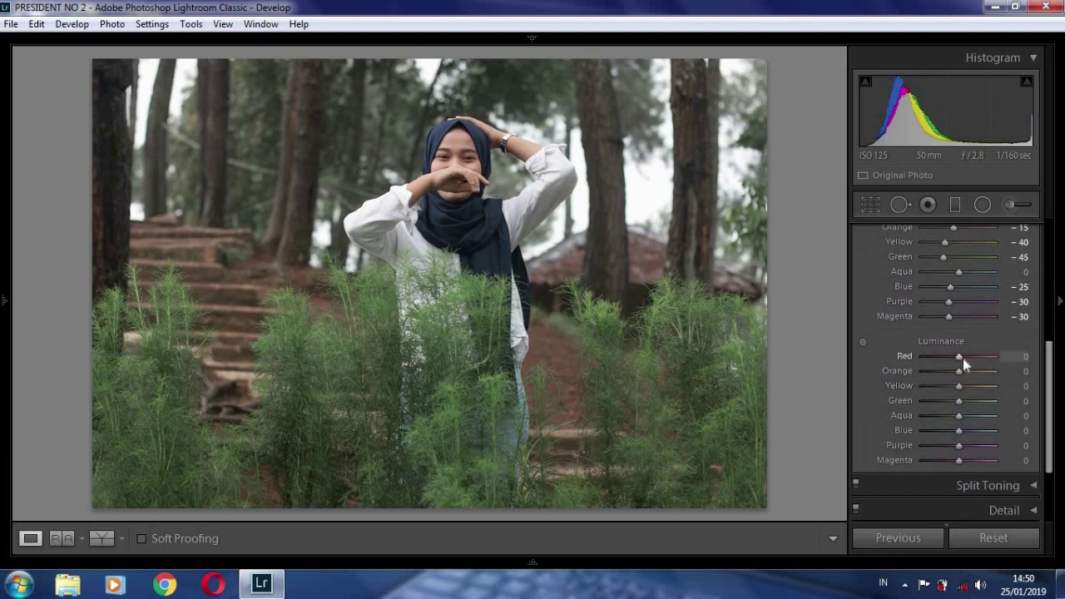
drag(957, 356, 953, 357)
click(1015, 356)
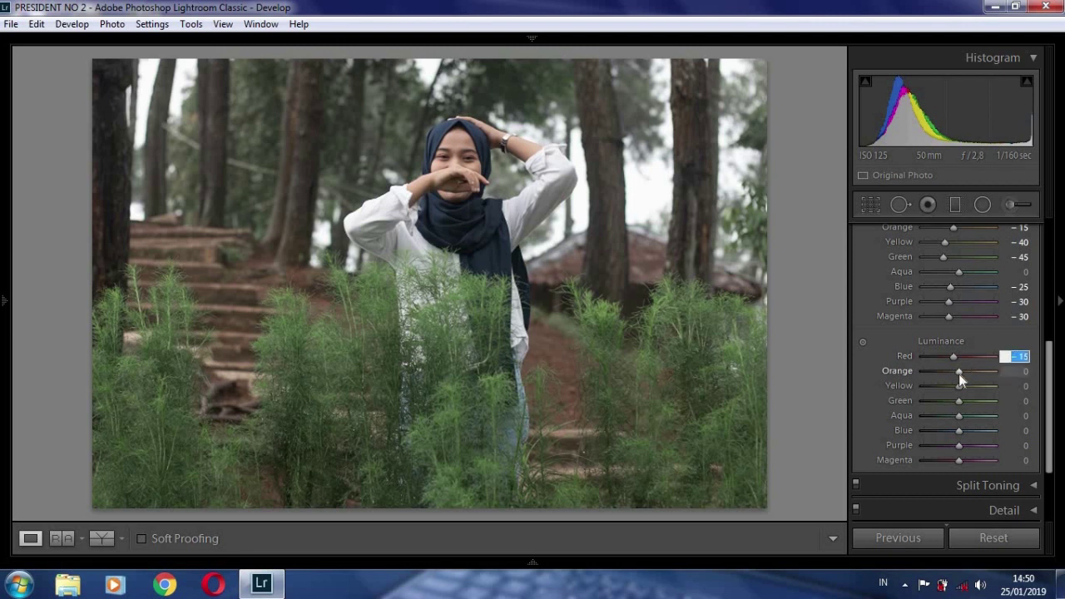
drag(958, 374, 956, 376)
click(1020, 371)
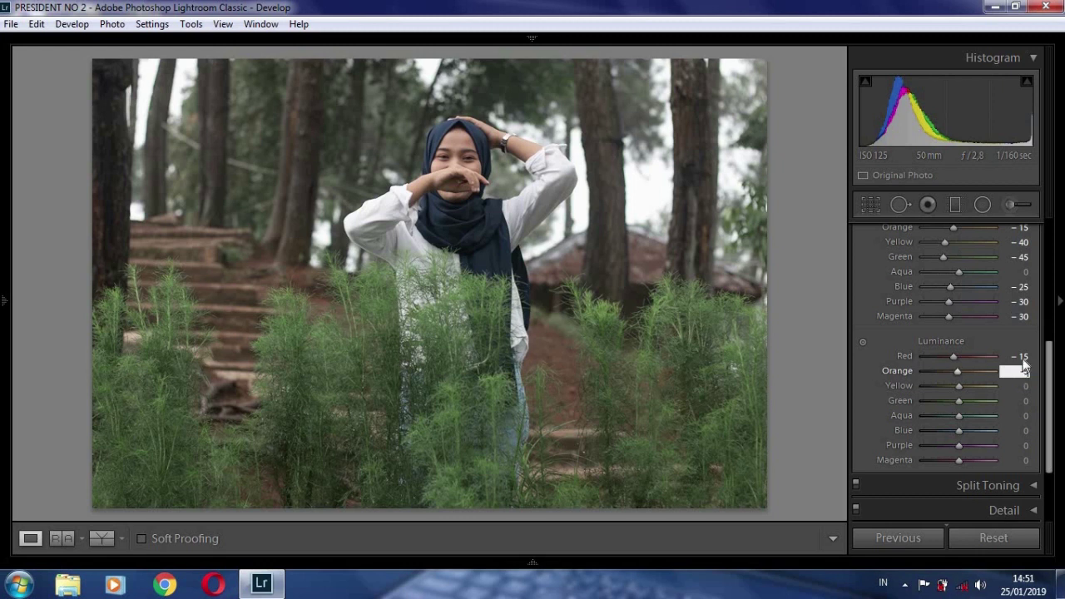
text(-5)
key(Return)
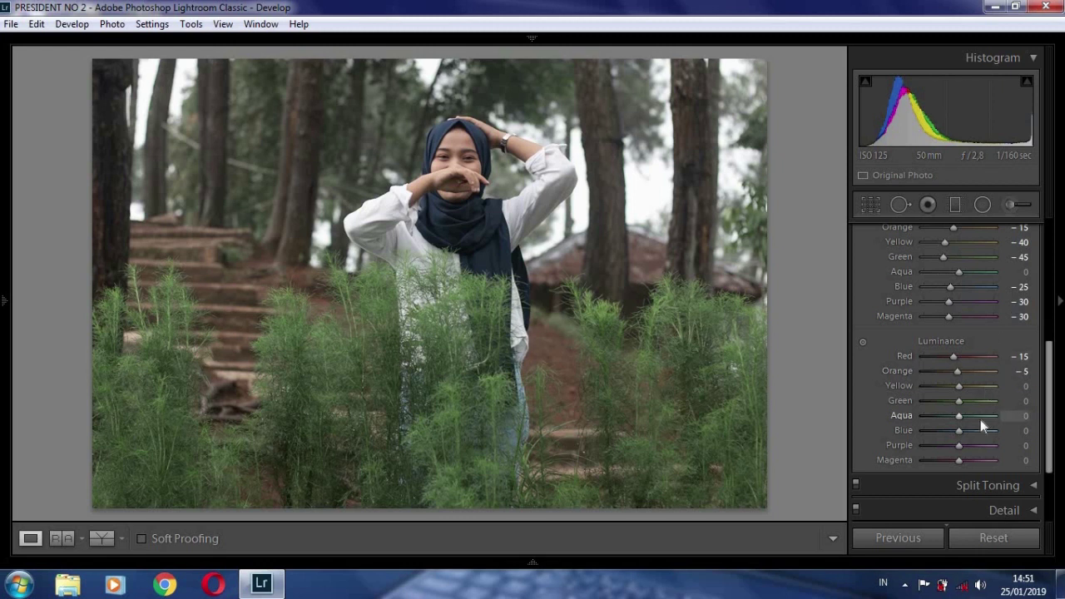
Set Yellow luminance to +10 and Green luminance to −10
click(1020, 386)
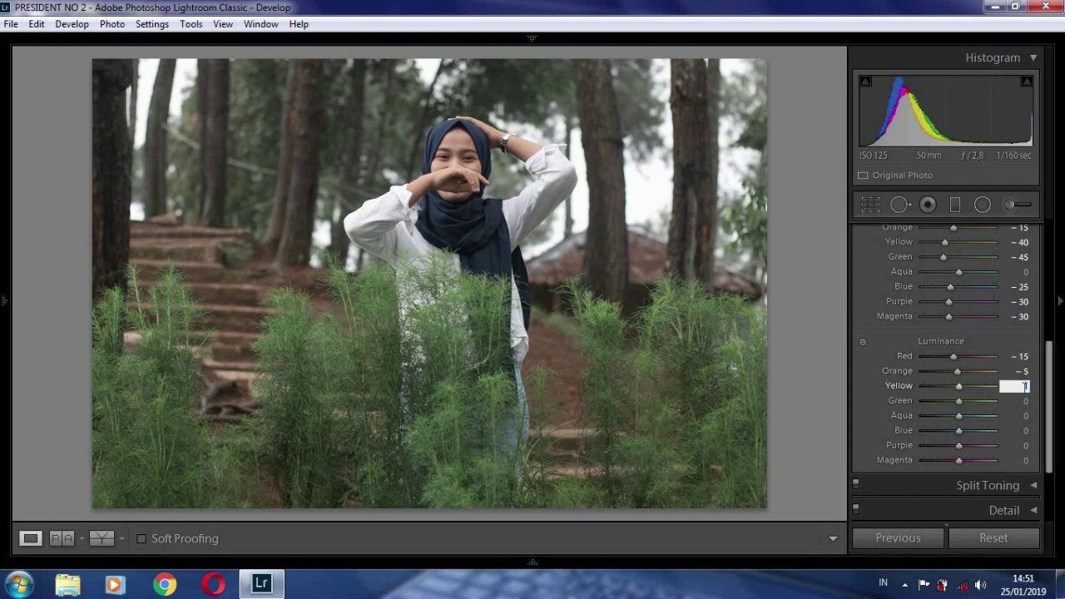
text(10)
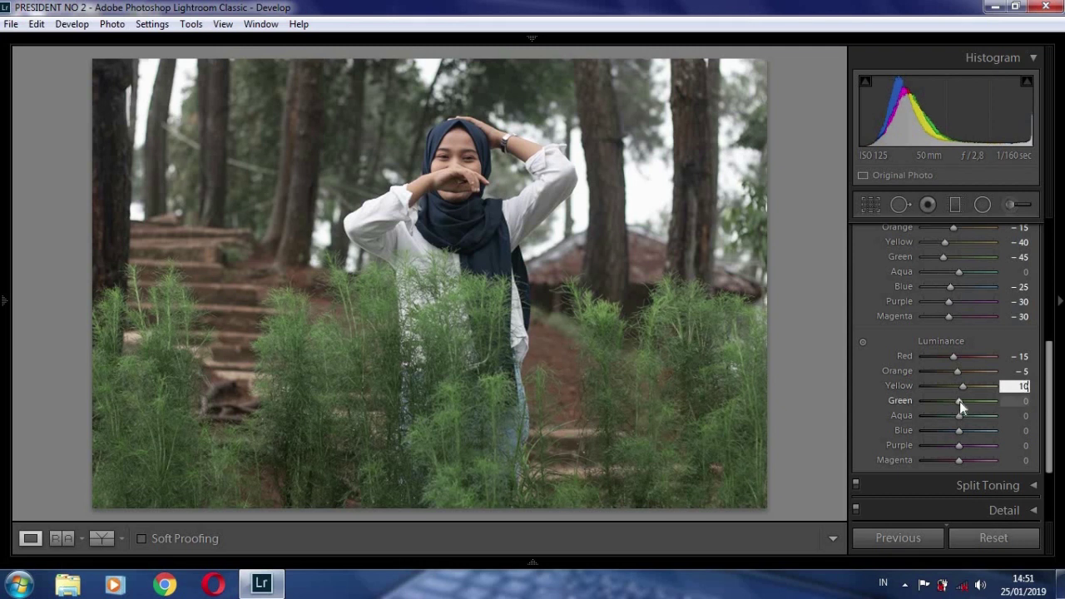
drag(959, 401, 955, 408)
click(1020, 402)
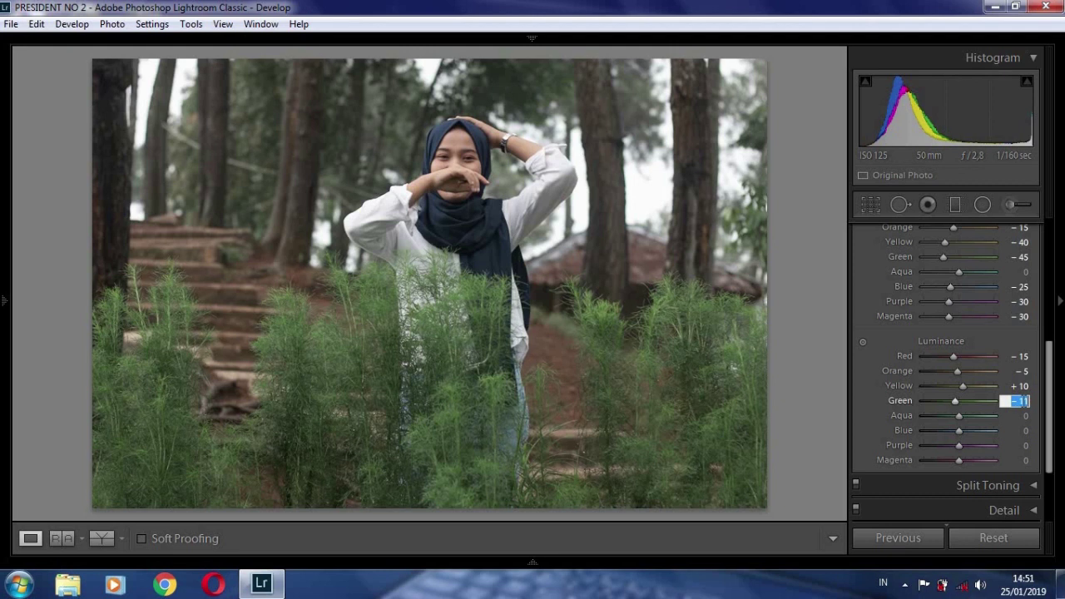
key(Return)
click(102, 539)
click(102, 539)
click(102, 539)
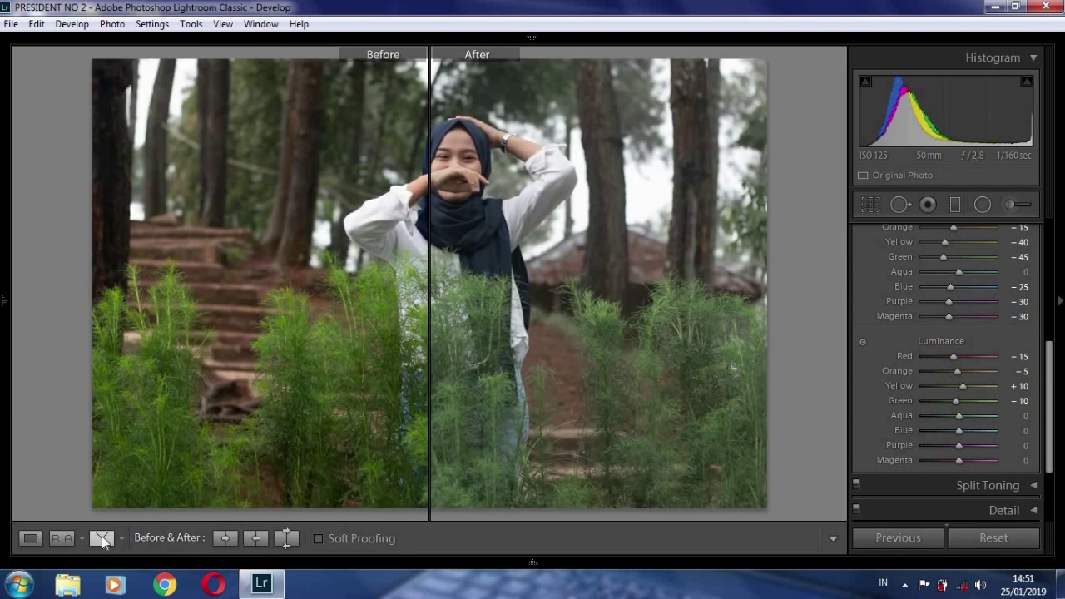
click(101, 537)
click(102, 538)
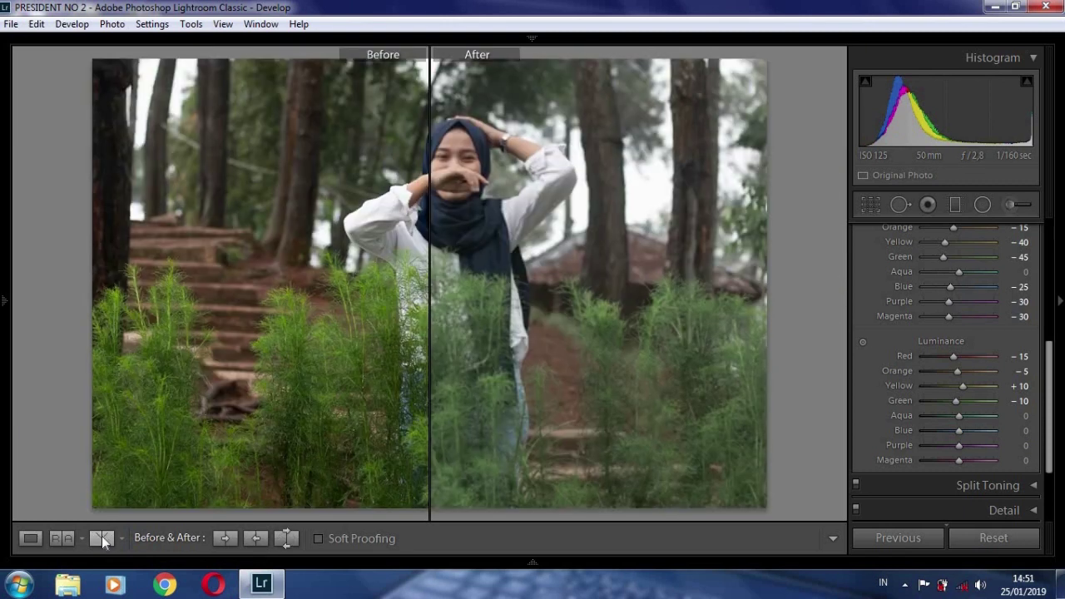
click(101, 538)
click(102, 538)
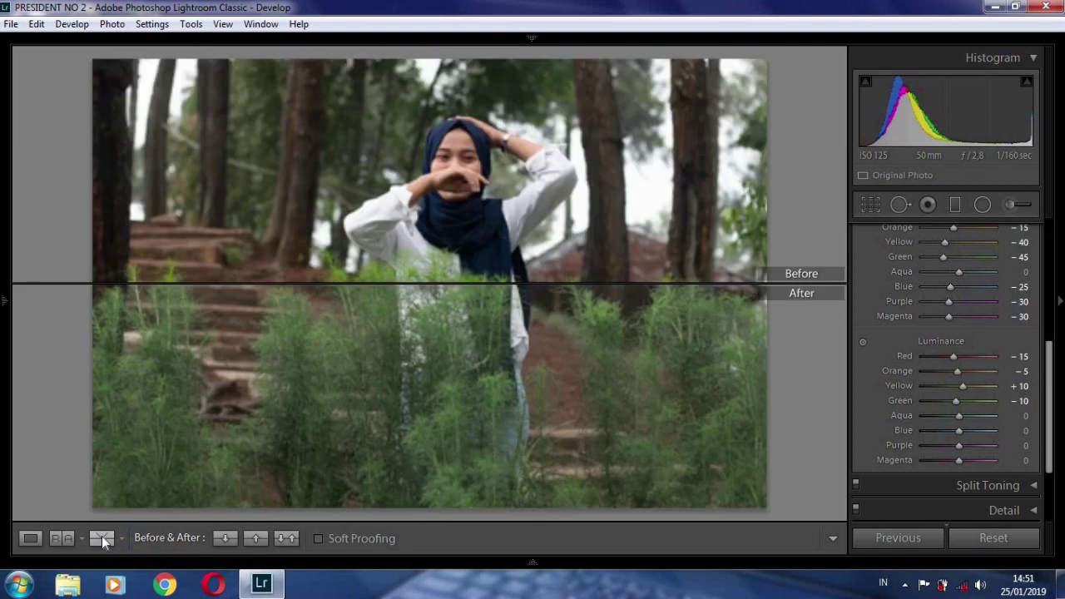
click(28, 542)
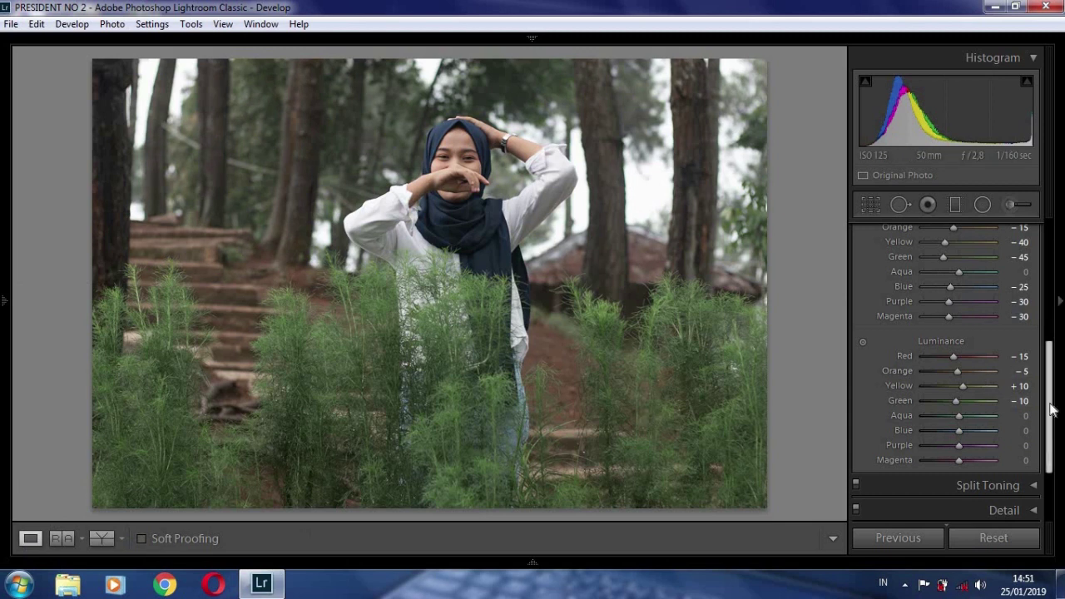
scroll(1051, 408, up, 5)
In Calibration, set Red Primary hue +25, Green +50 and Blue −10
click(1032, 281)
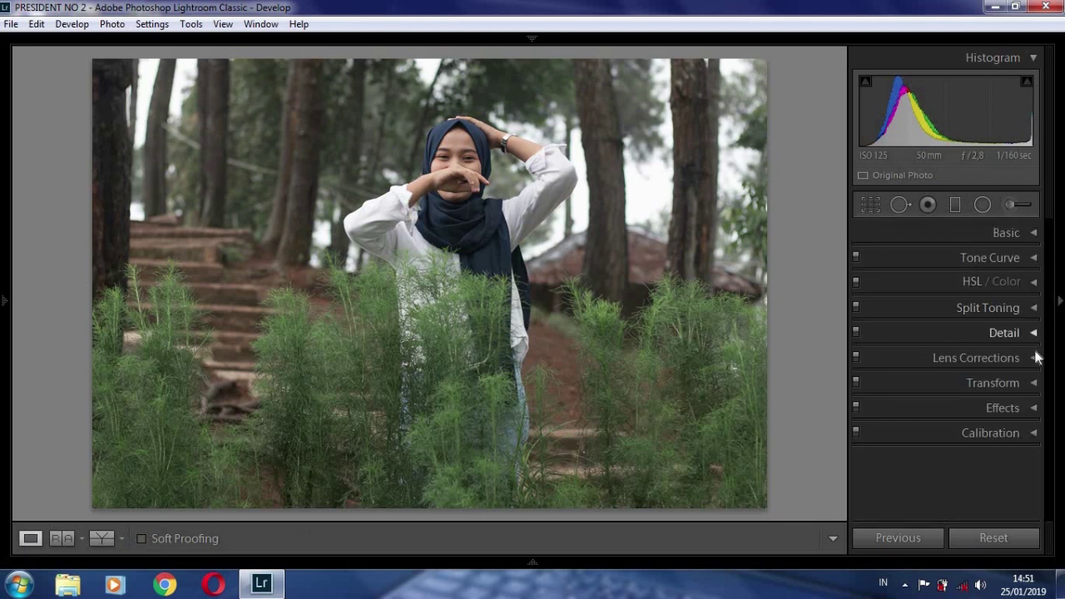
click(1034, 432)
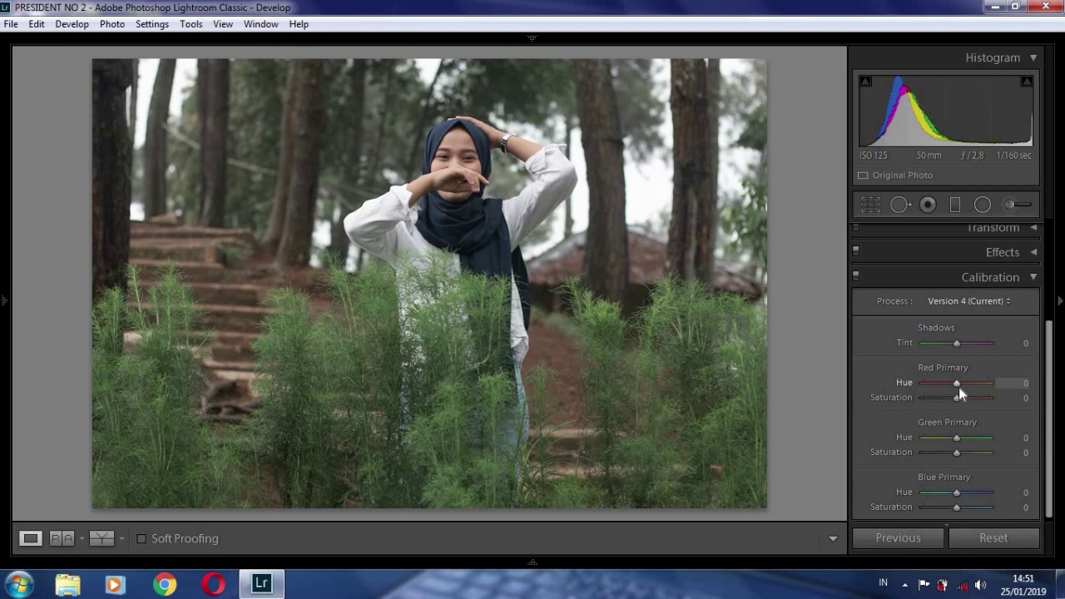
drag(958, 386, 966, 387)
click(1017, 383)
drag(958, 436, 979, 443)
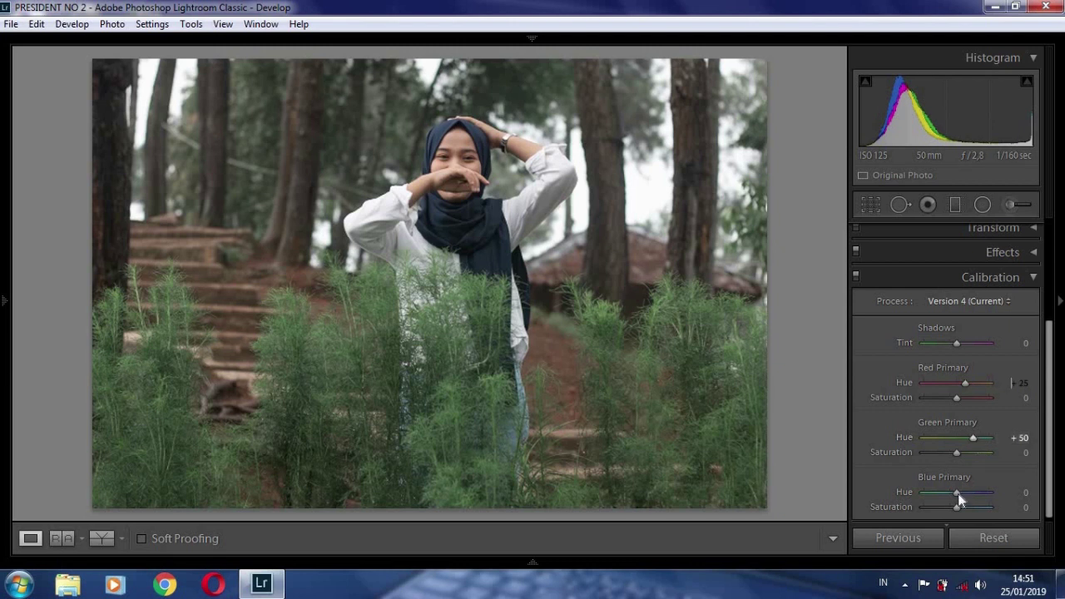
drag(957, 497, 955, 497)
click(1030, 277)
Compare before and after in split and side-by-side views, then return to the edited view
click(103, 541)
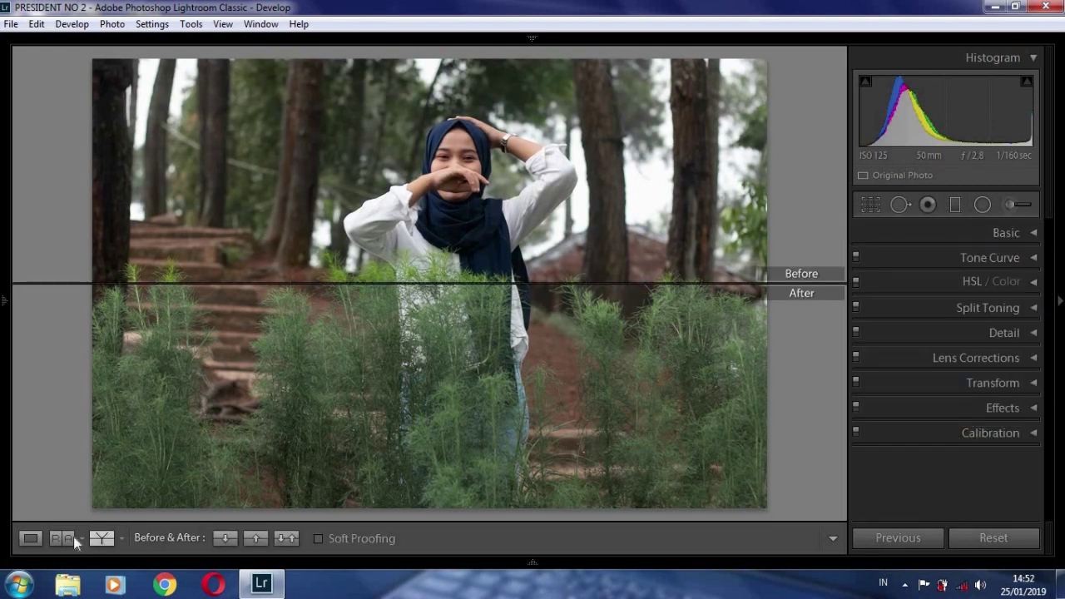
click(92, 538)
click(92, 539)
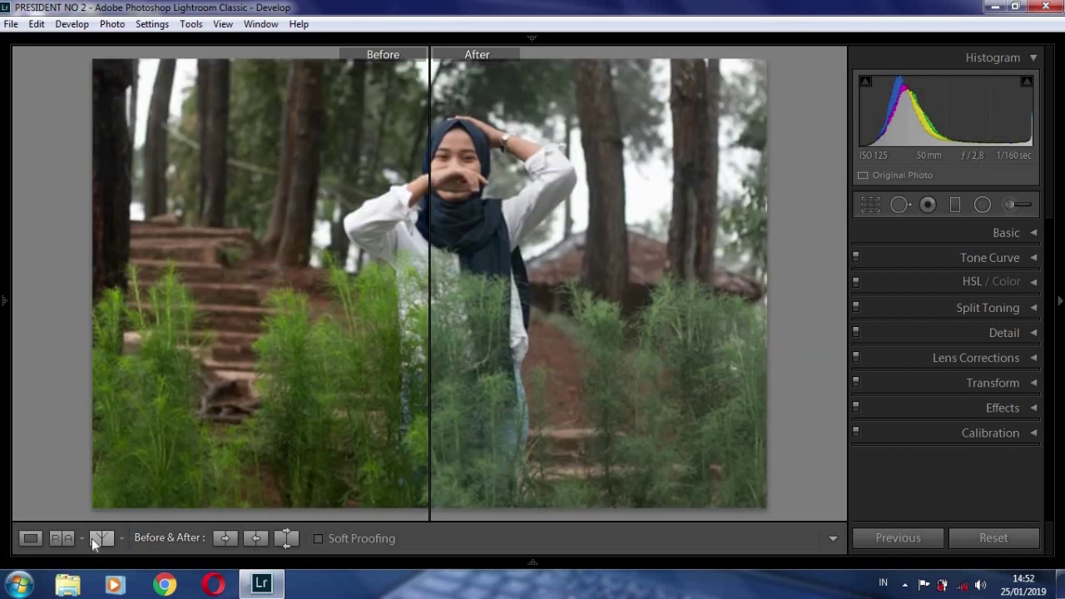
click(26, 540)
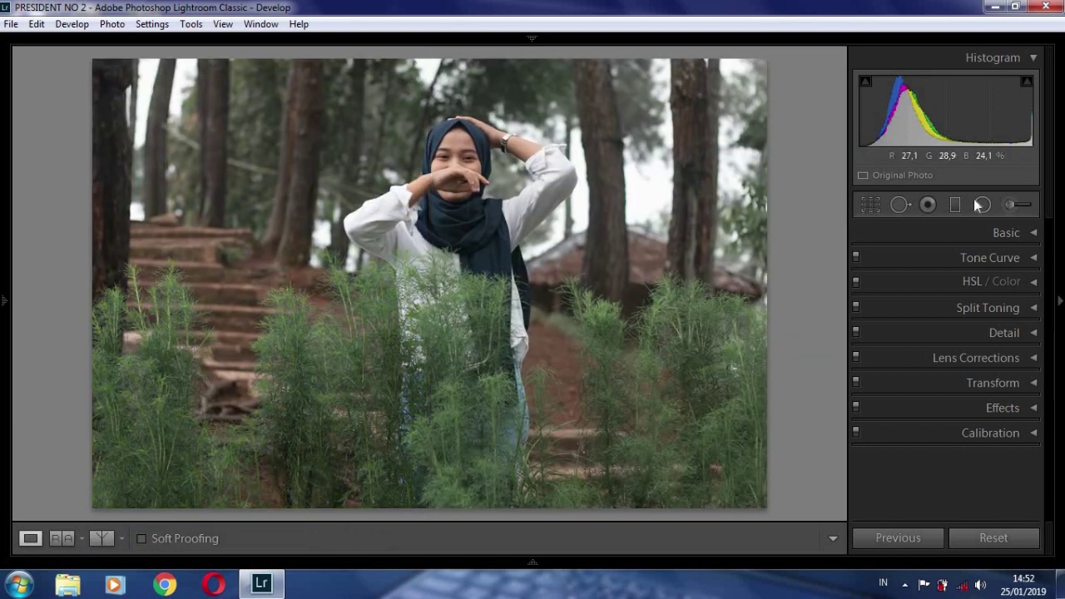
click(1034, 333)
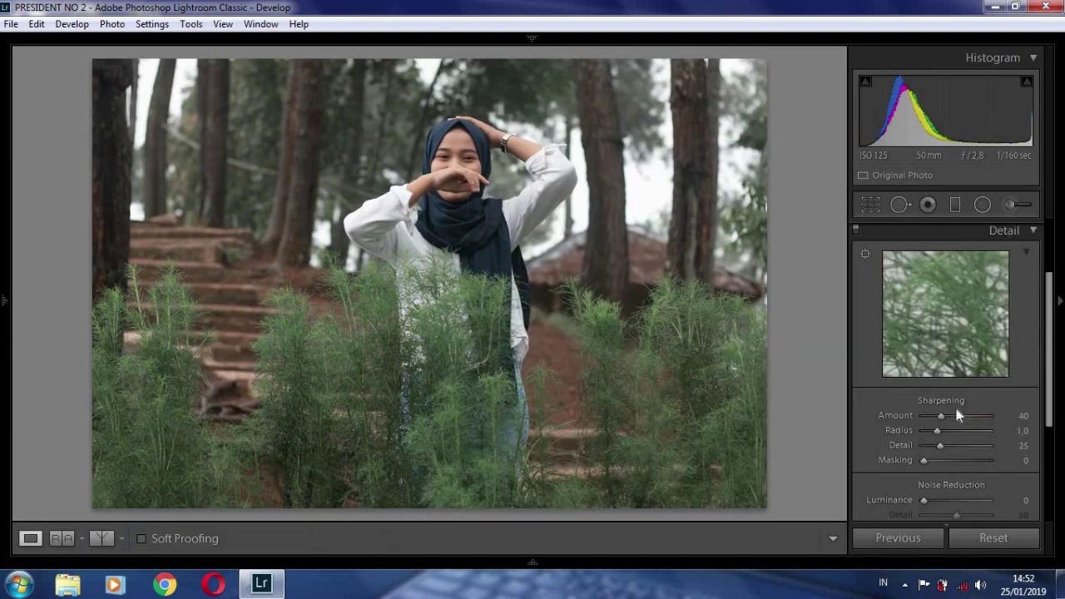
Drag the Sharpening Amount down from 40 to 20
drag(940, 416, 932, 421)
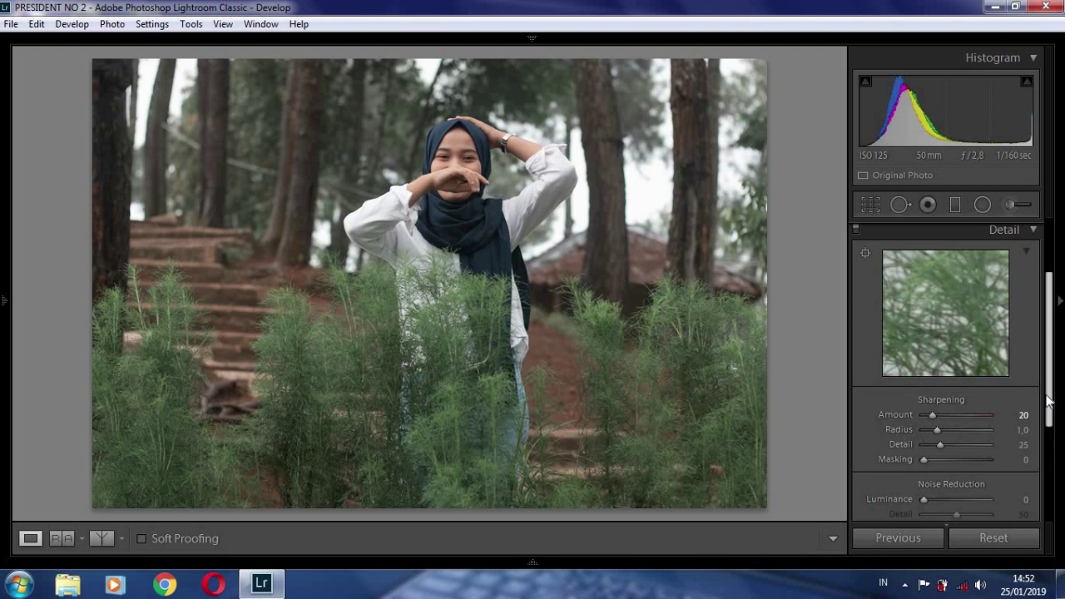
scroll(1040, 358, up, 3)
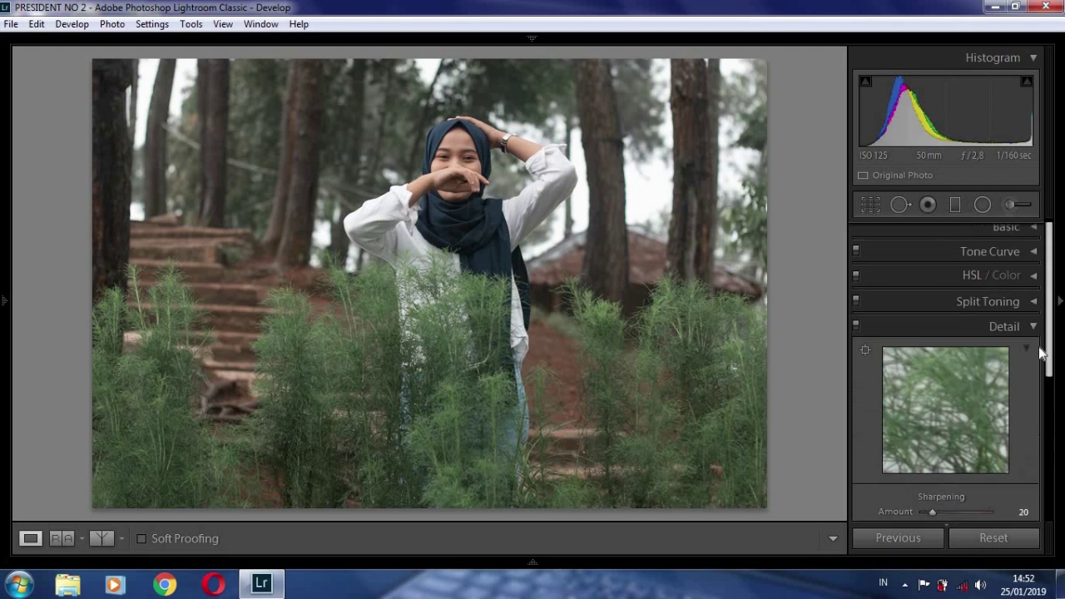
Expand the Tone Curve panel and switch its channel to Red
click(1033, 253)
click(1035, 253)
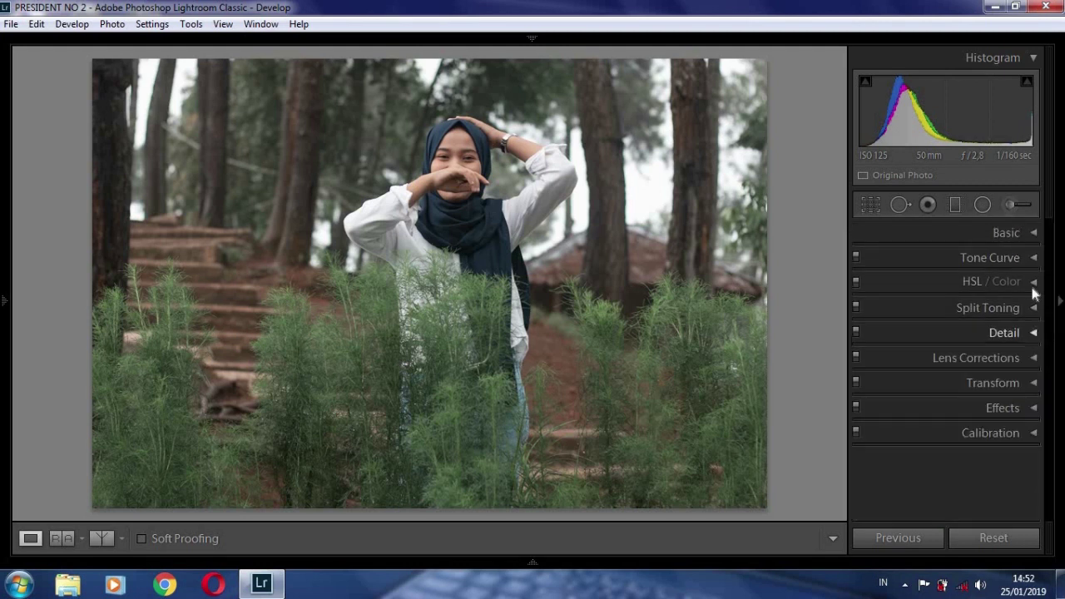
click(1034, 260)
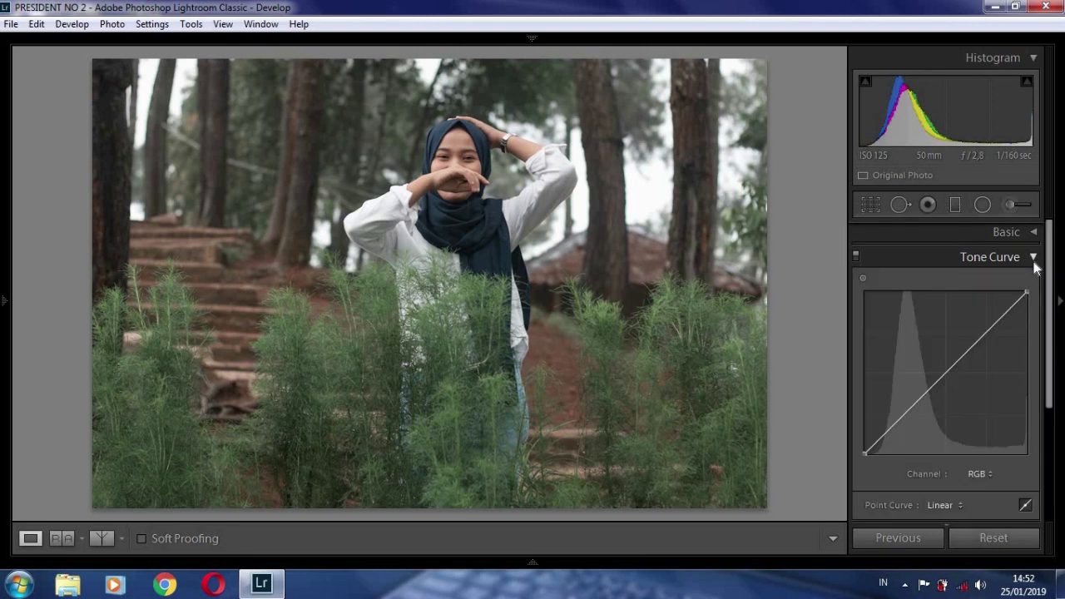
click(982, 474)
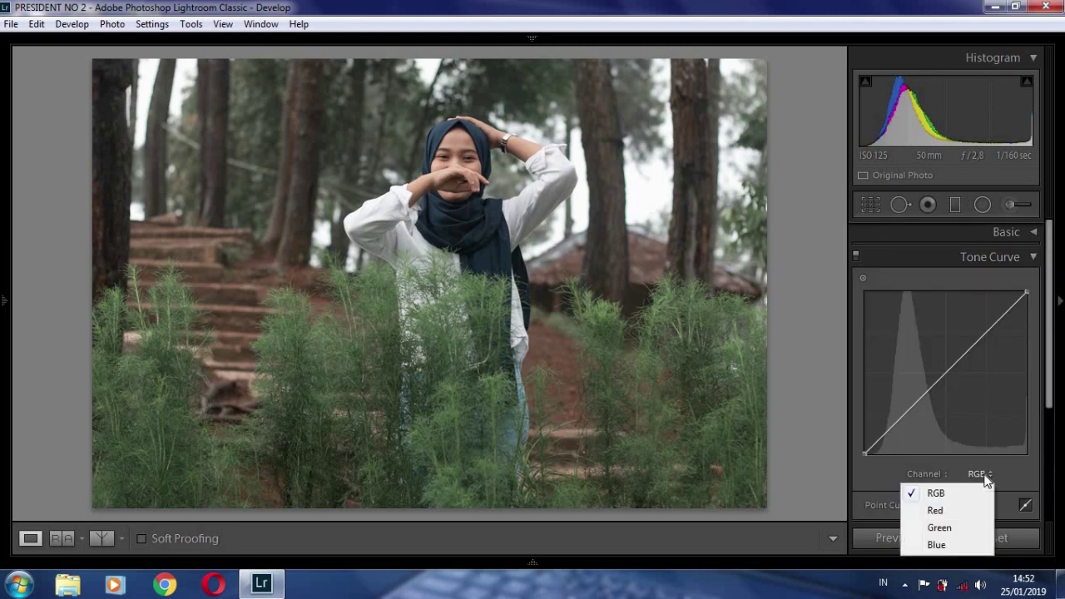
click(936, 511)
Add points on the Red curve, lifting the midtones into an S shape
drag(883, 435, 887, 447)
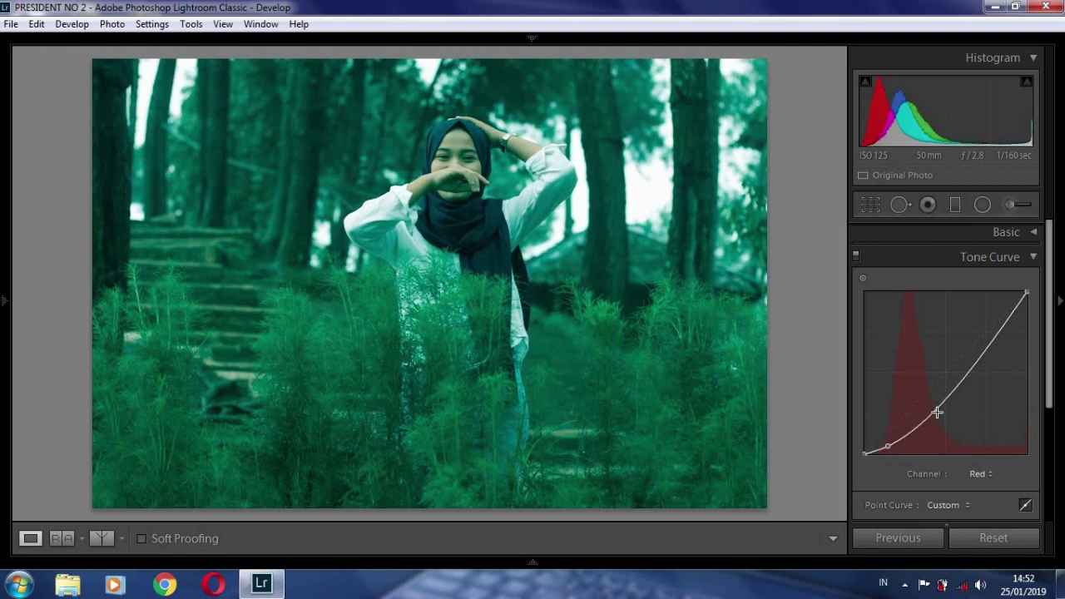
drag(956, 388, 938, 371)
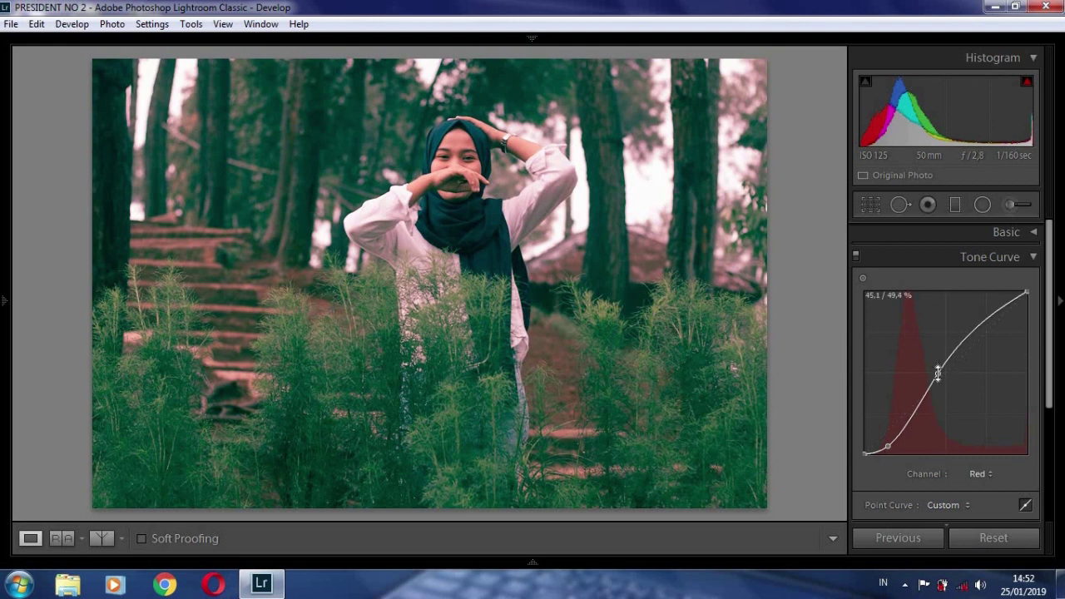
click(978, 322)
click(889, 446)
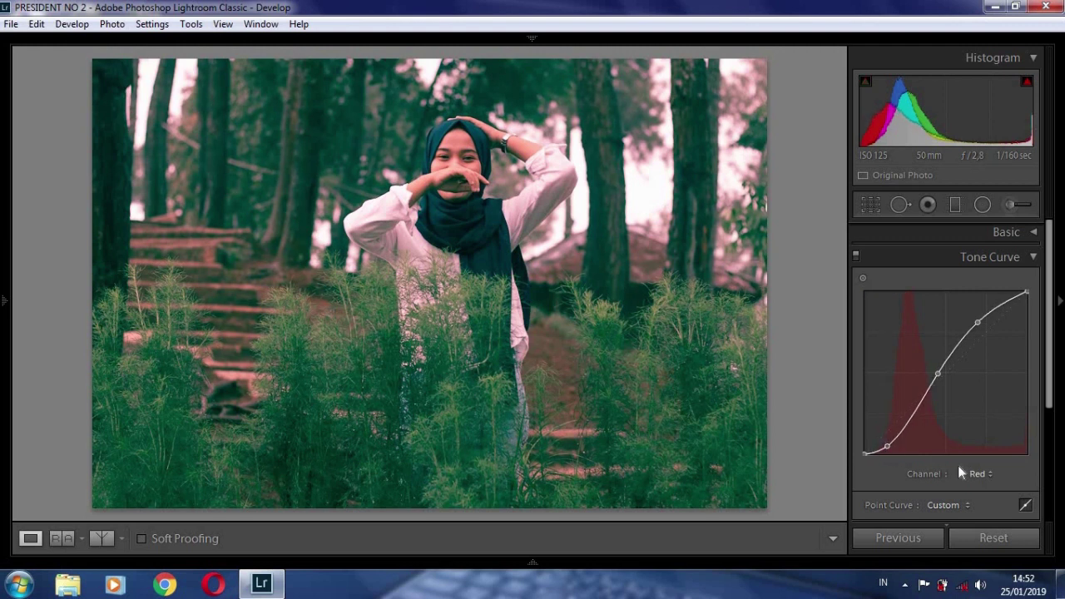
click(980, 474)
Shape the Green channel curve into a three-point S: shadows lowered, midtones and highlights lifted
click(939, 527)
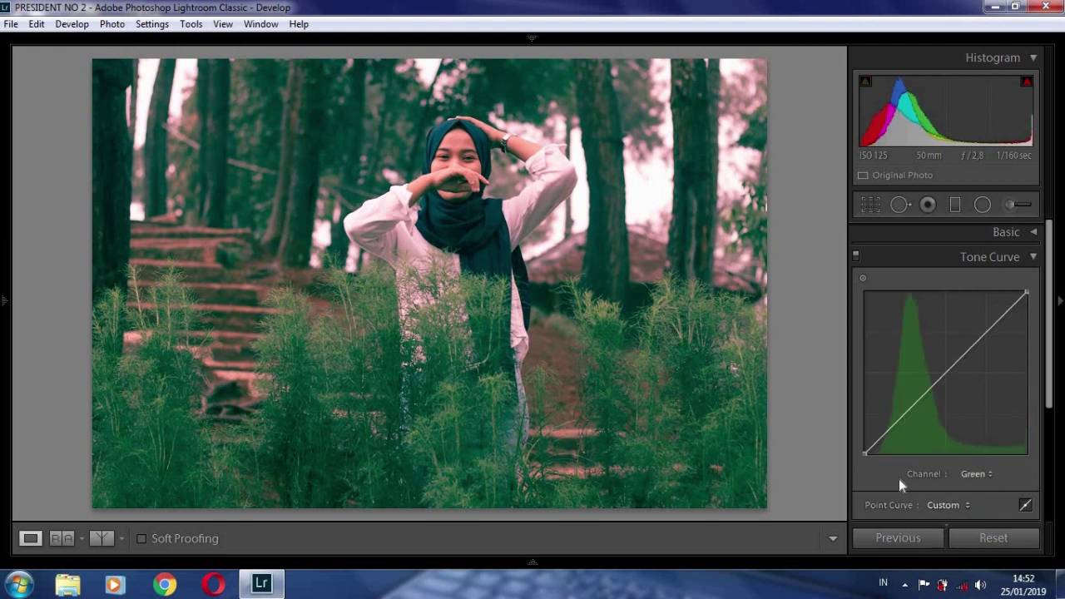
drag(881, 439, 888, 448)
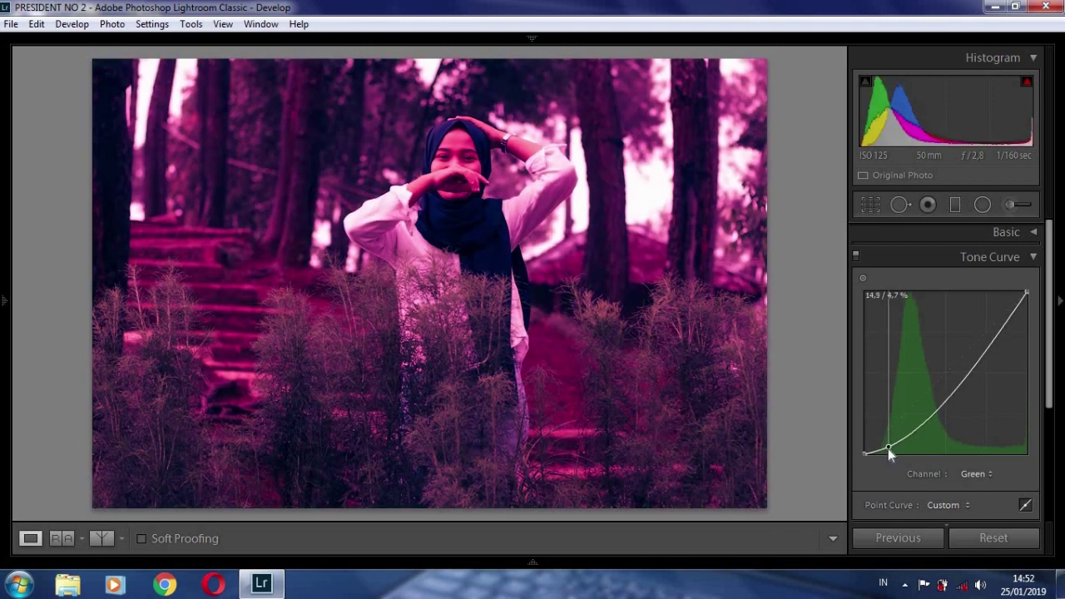
drag(888, 449, 887, 447)
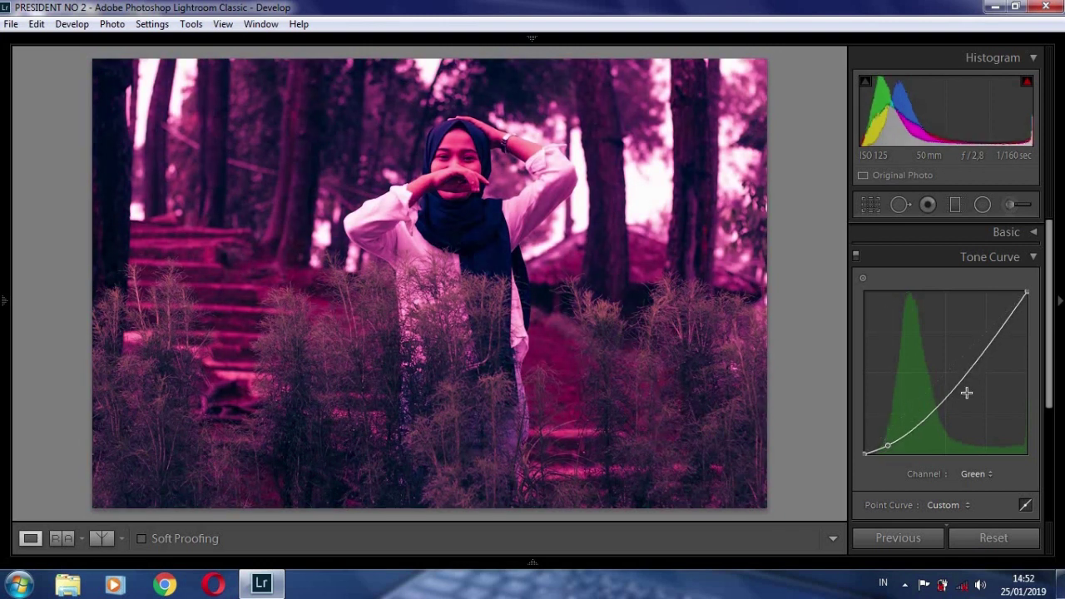
drag(951, 391, 945, 384)
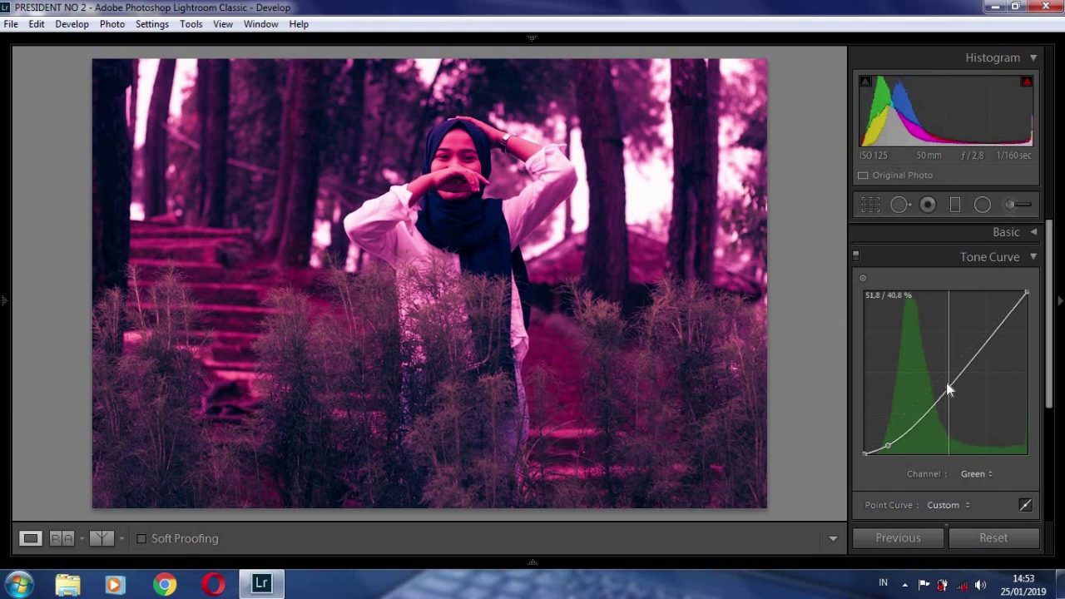
drag(945, 384, 941, 377)
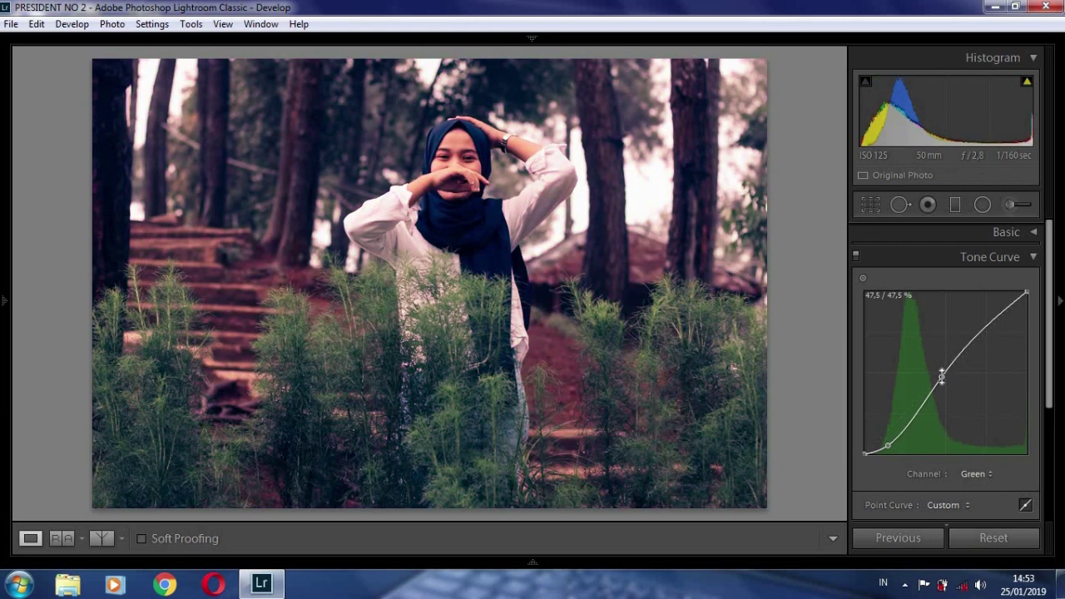
drag(984, 328, 979, 322)
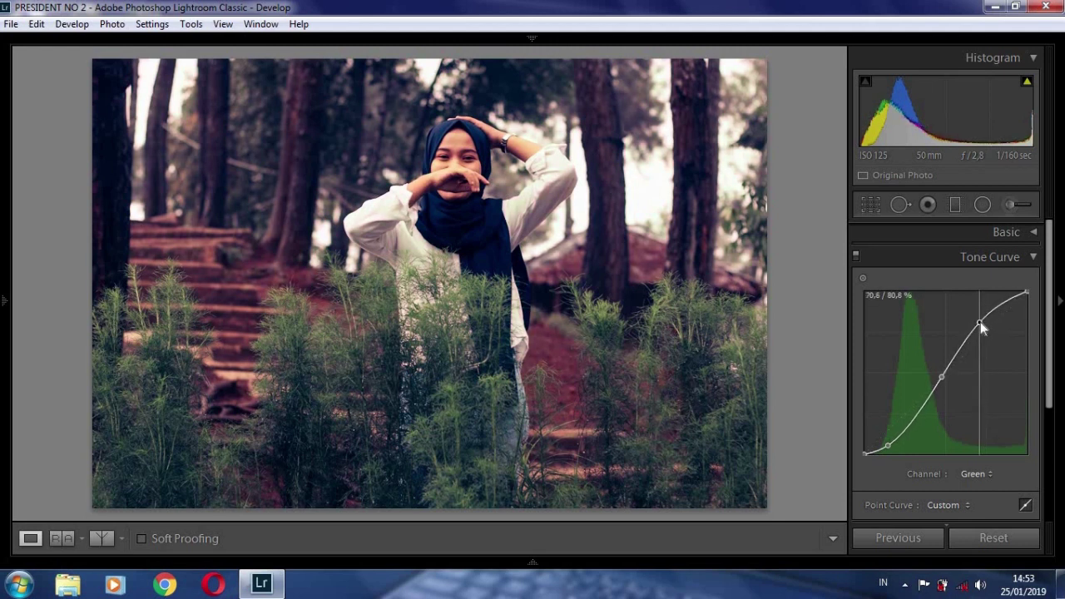
Give the Blue curve a three-point S: shadows pulled down, midtone and ~70/80% points lifted
click(972, 474)
click(936, 542)
drag(883, 436, 885, 453)
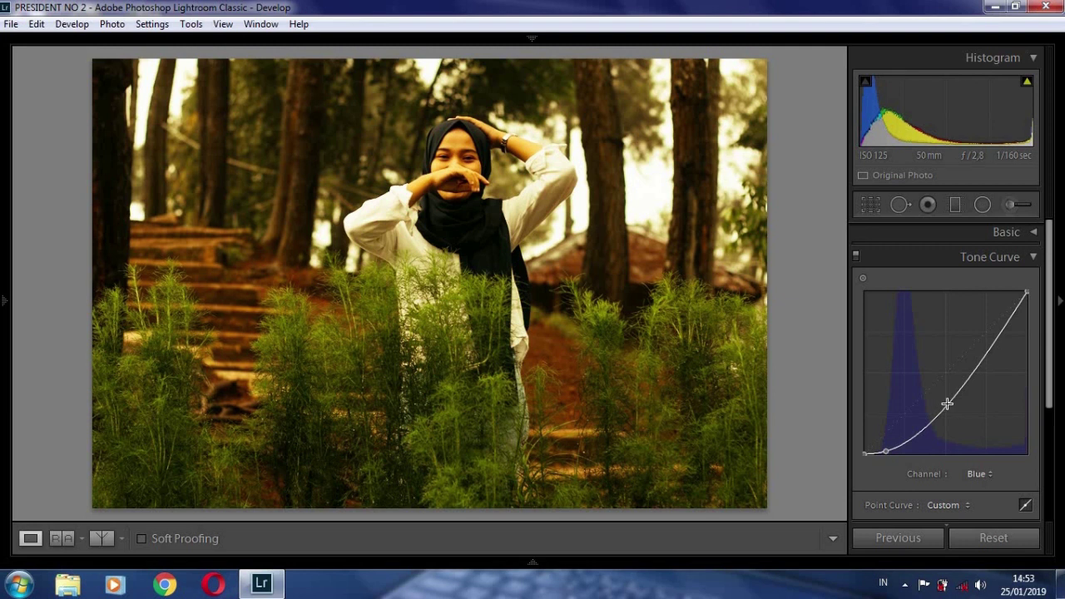
drag(955, 403, 940, 380)
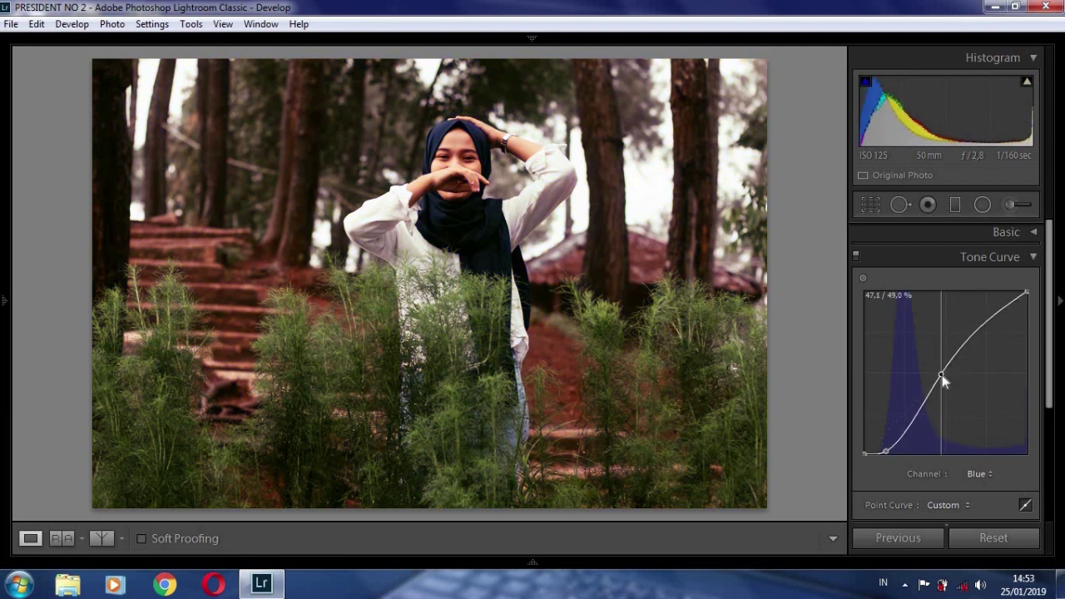
click(981, 323)
drag(981, 322, 982, 321)
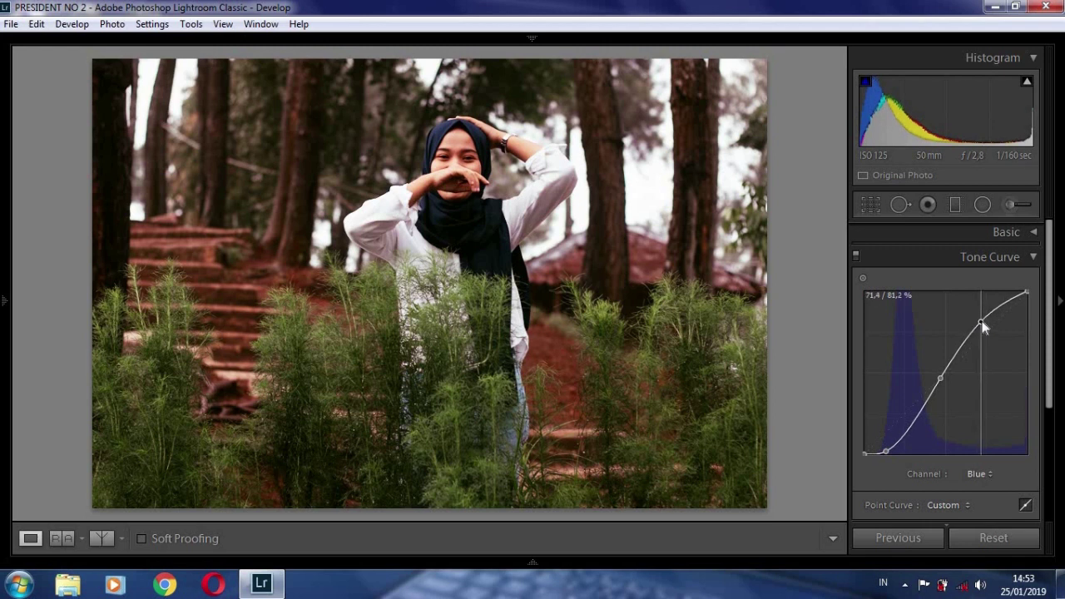
drag(887, 451, 888, 451)
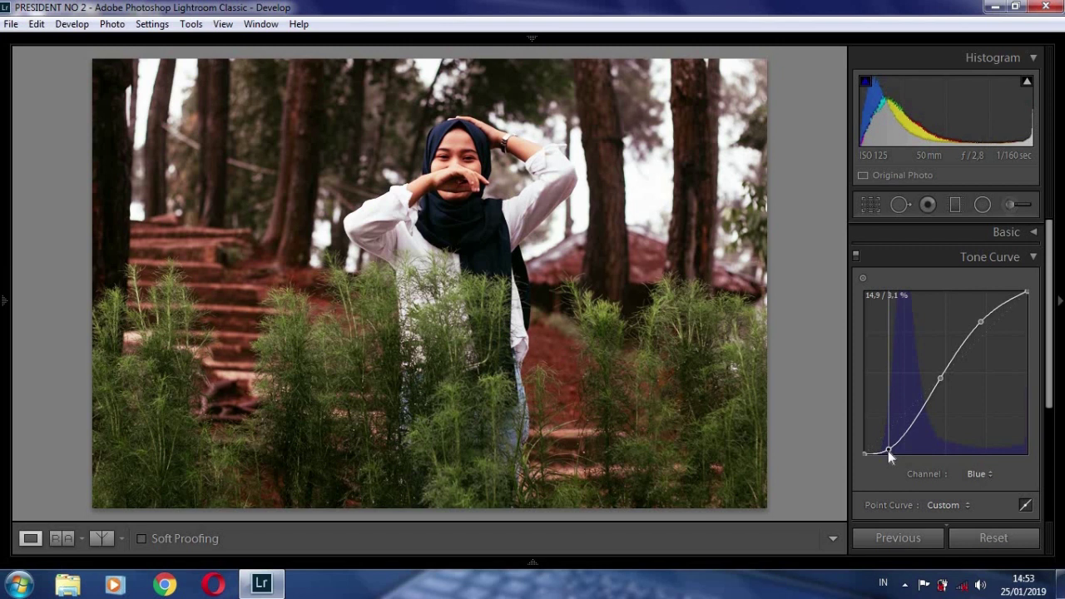
click(980, 474)
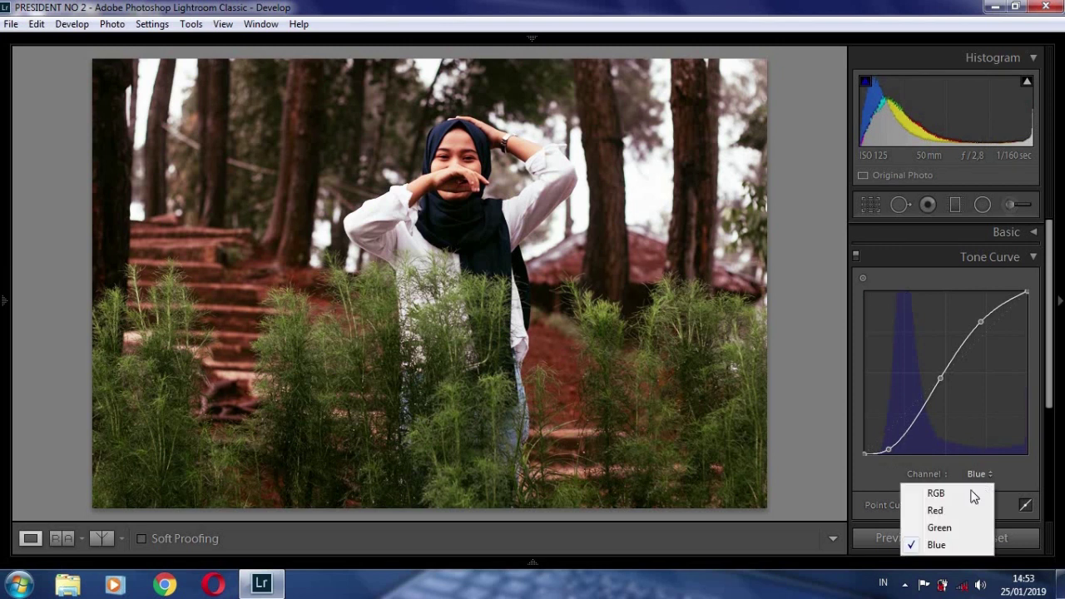
Nudge the Green curve's upper, middle and shadow points slightly lower
click(939, 527)
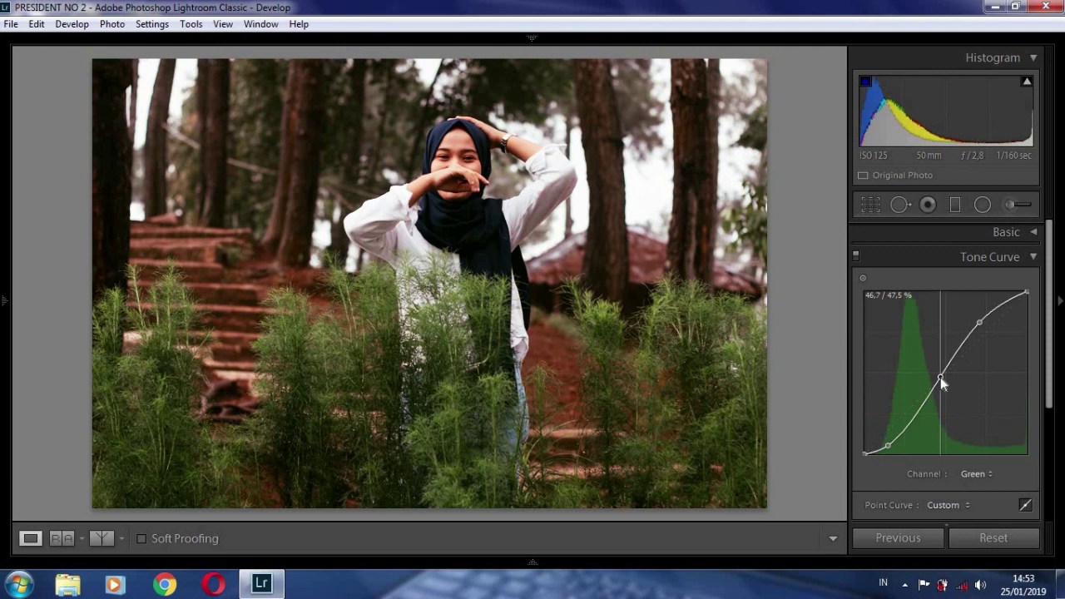
drag(980, 323, 979, 323)
drag(942, 381, 937, 378)
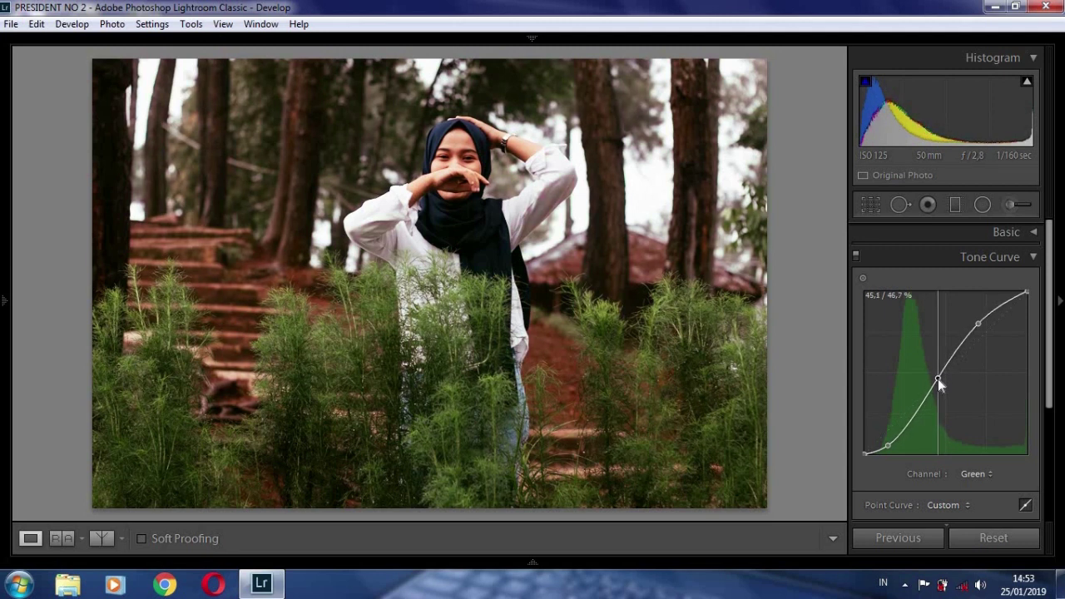
drag(888, 445, 887, 448)
click(100, 540)
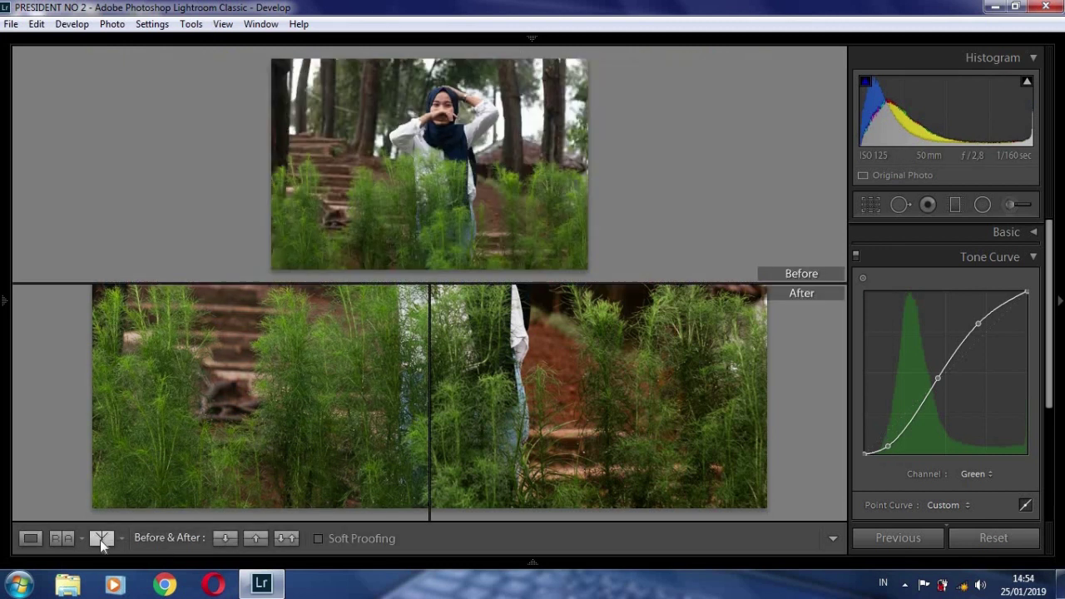
click(100, 539)
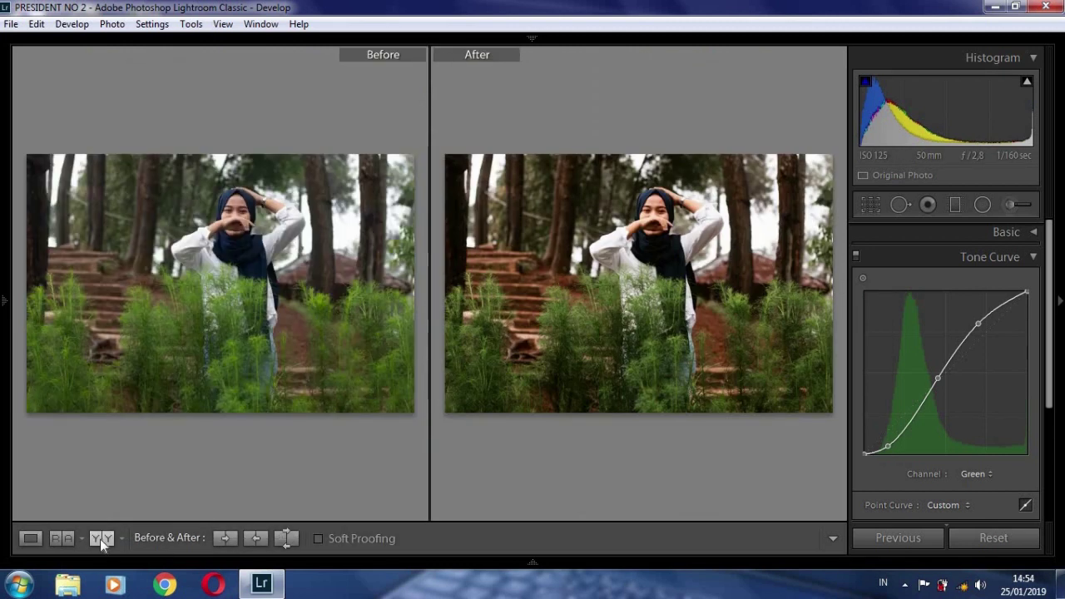
click(100, 539)
click(97, 539)
click(97, 540)
click(1061, 305)
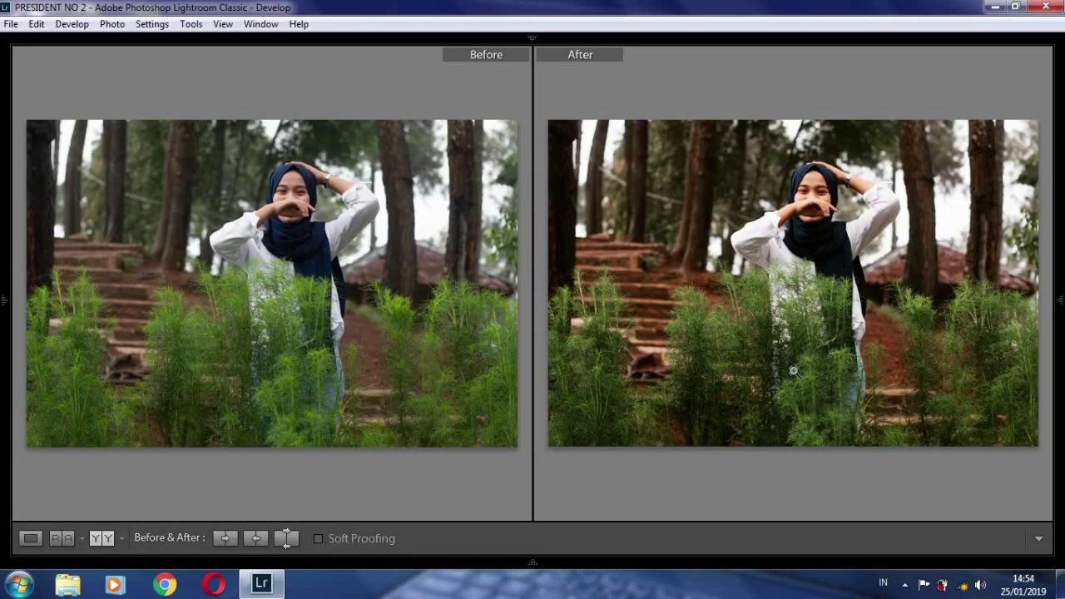
click(101, 539)
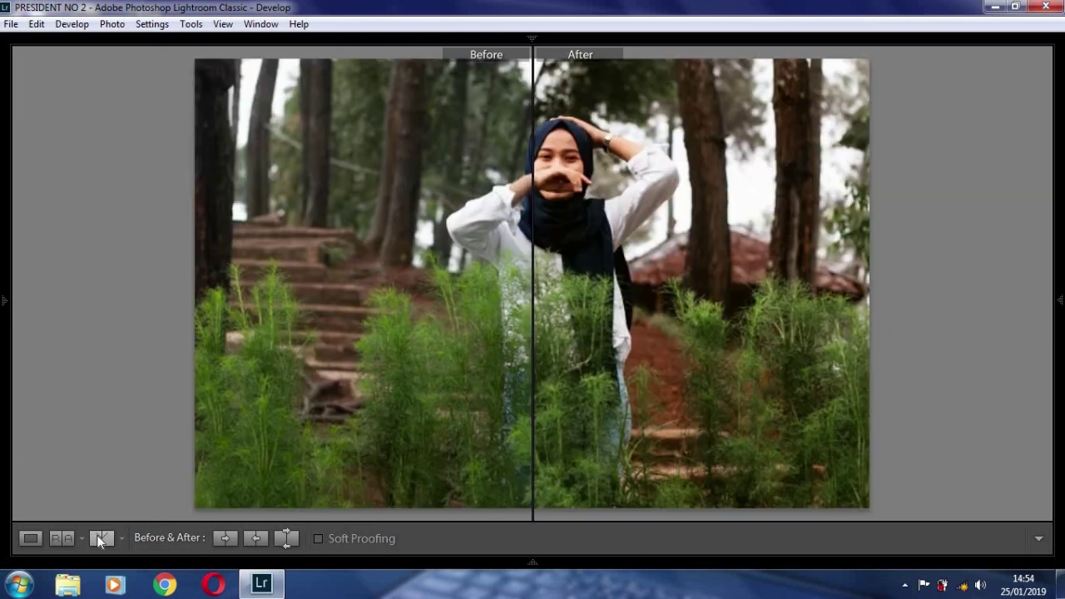
click(101, 538)
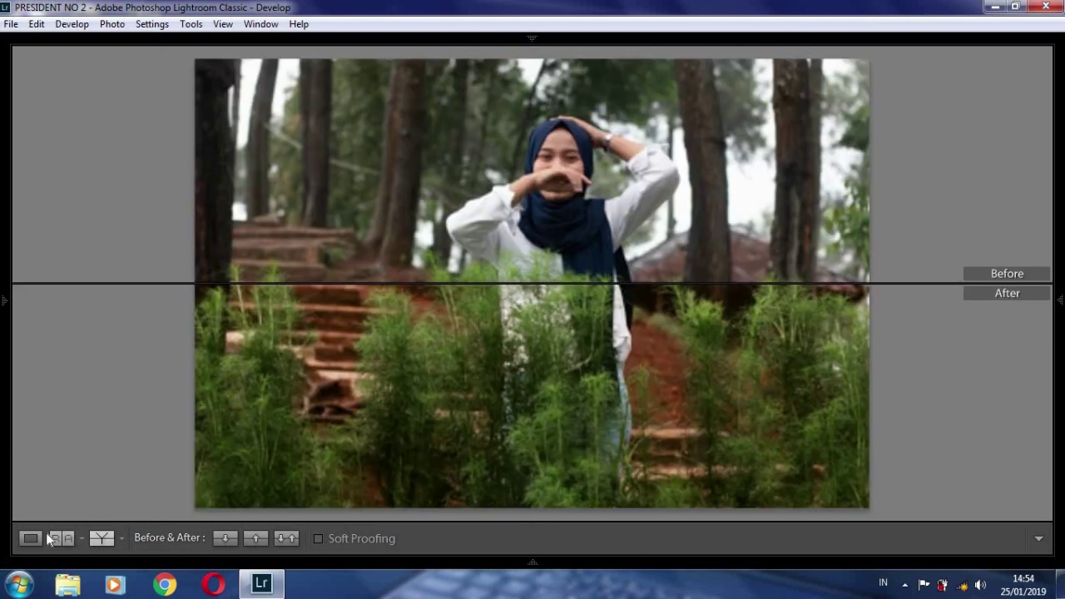
click(30, 539)
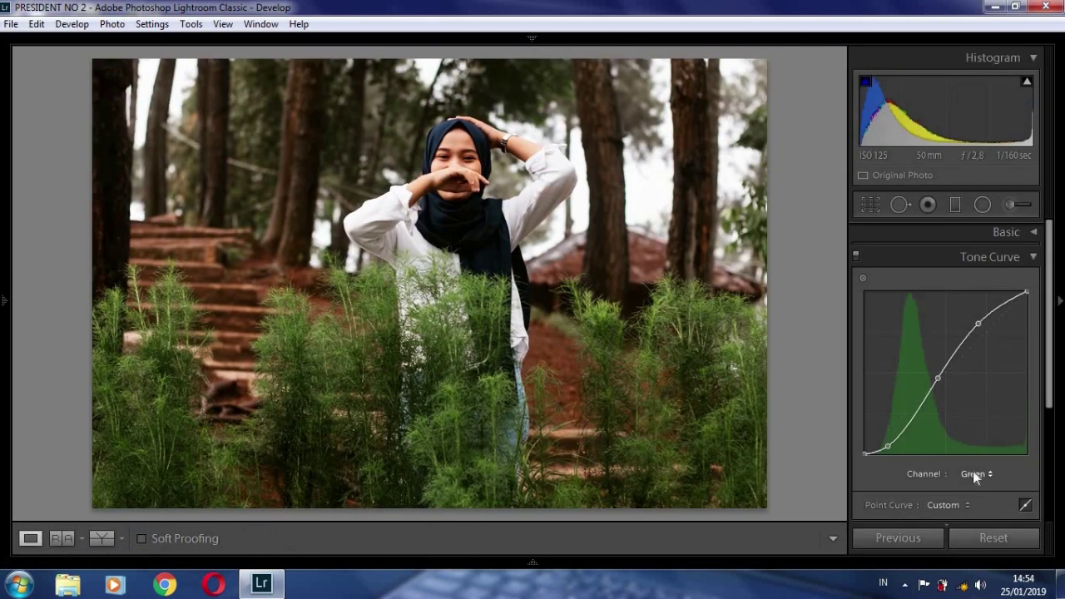
Display the Red channel's tone curve for review, then collapse the Tone Curve section
click(973, 471)
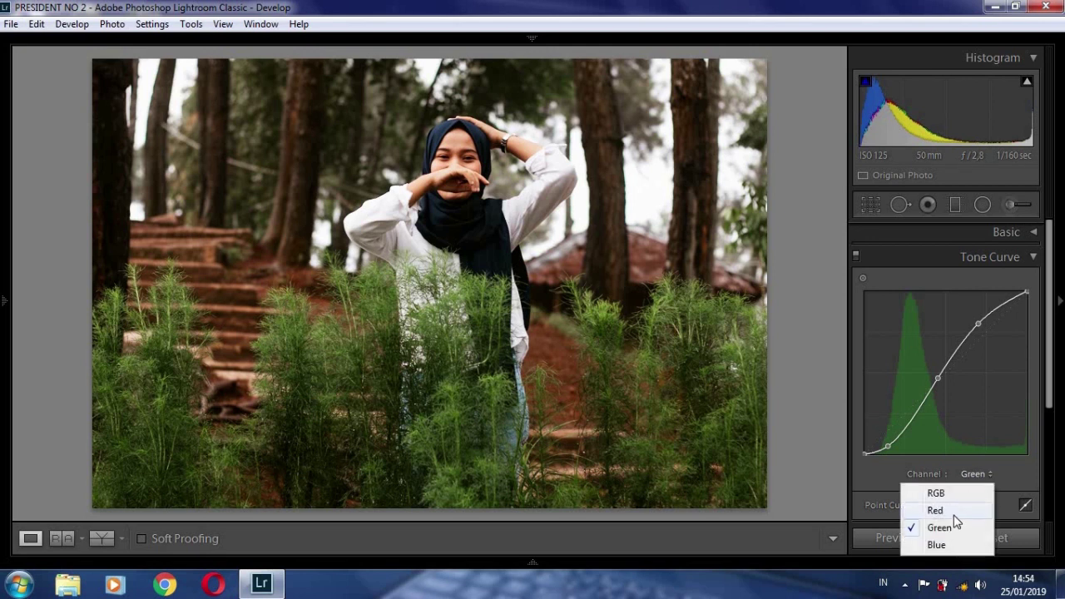
click(955, 512)
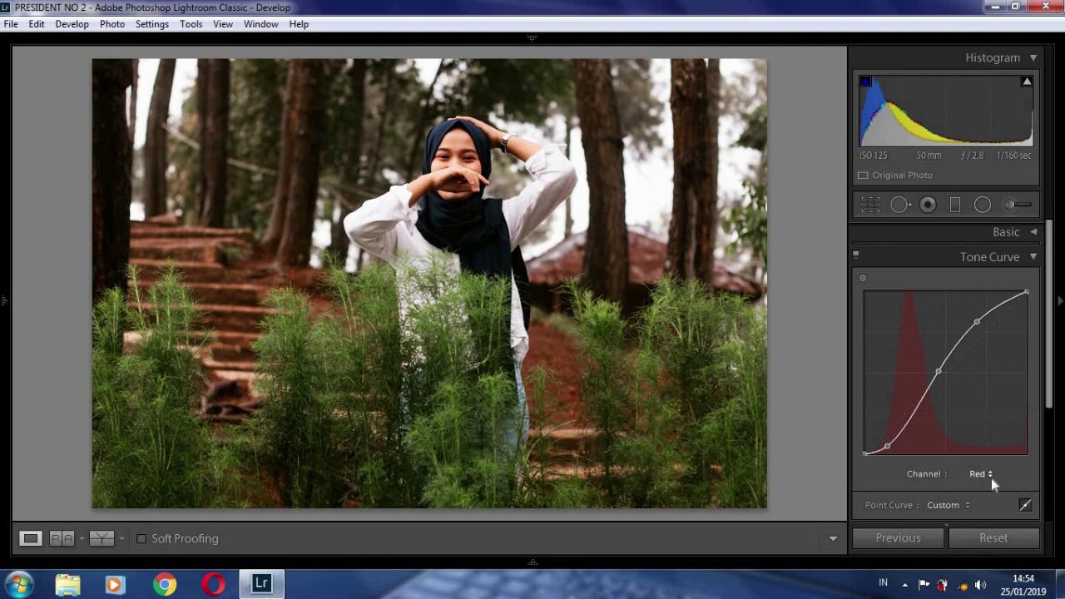
click(1032, 257)
Hide the side panel, cycle the Before/After layouts, then return to single Loupe view with panels restored
key(F8)
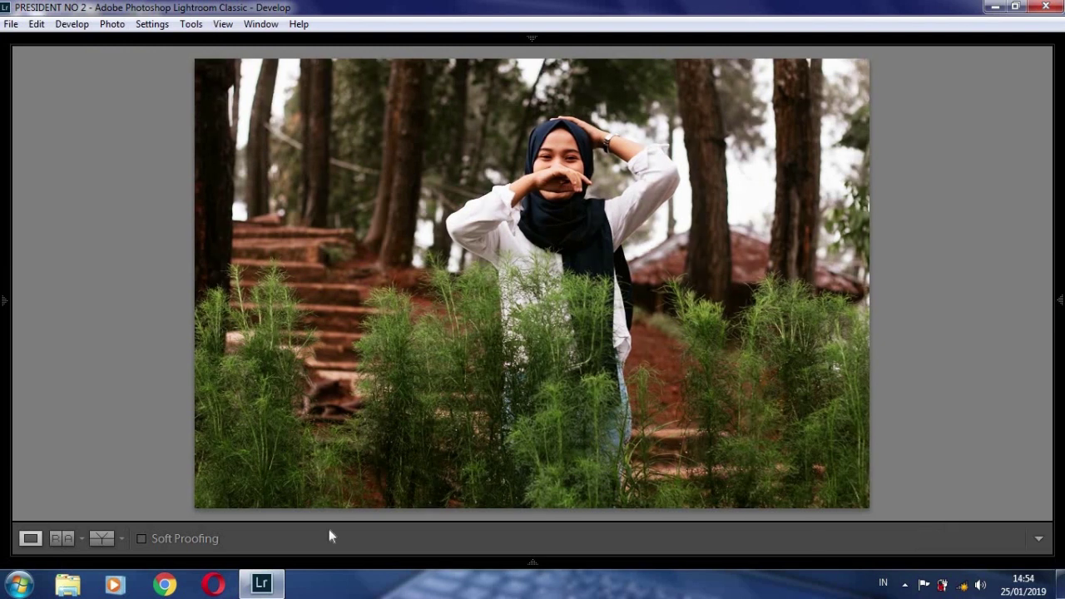
click(107, 538)
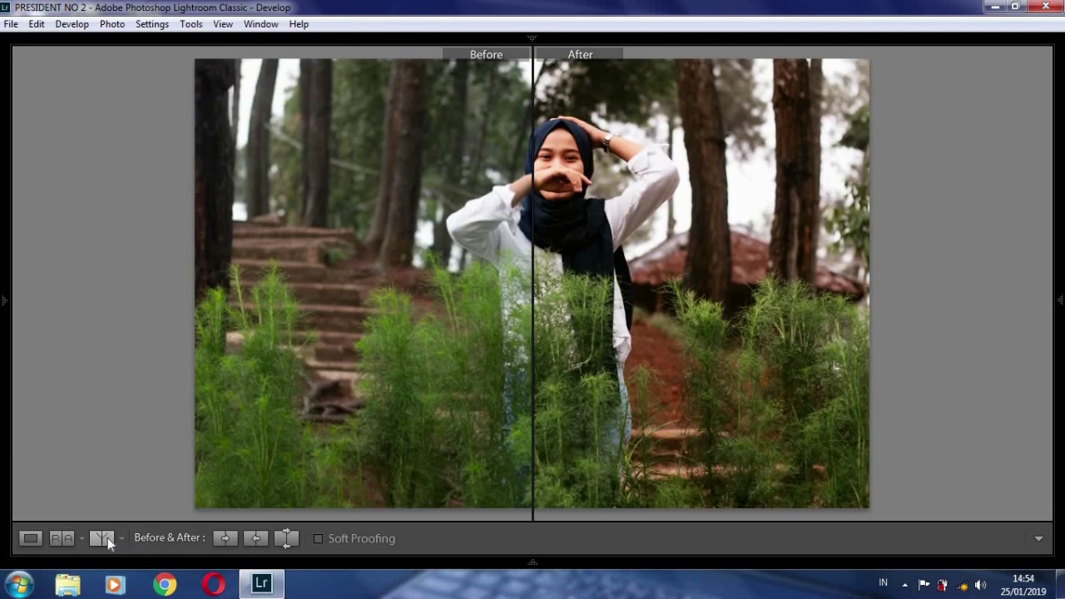
click(108, 537)
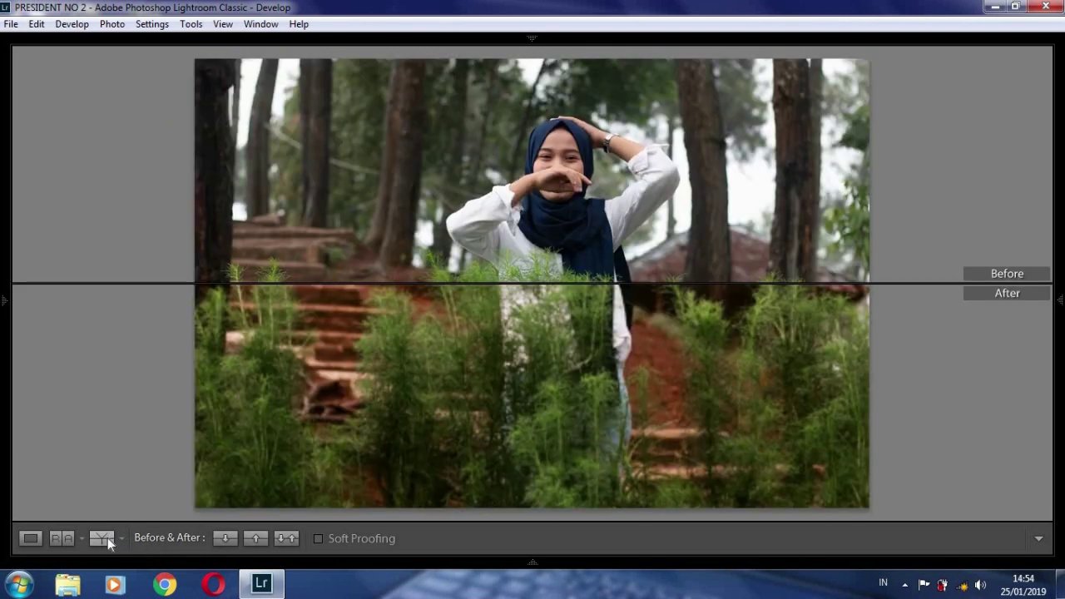
click(107, 537)
click(105, 538)
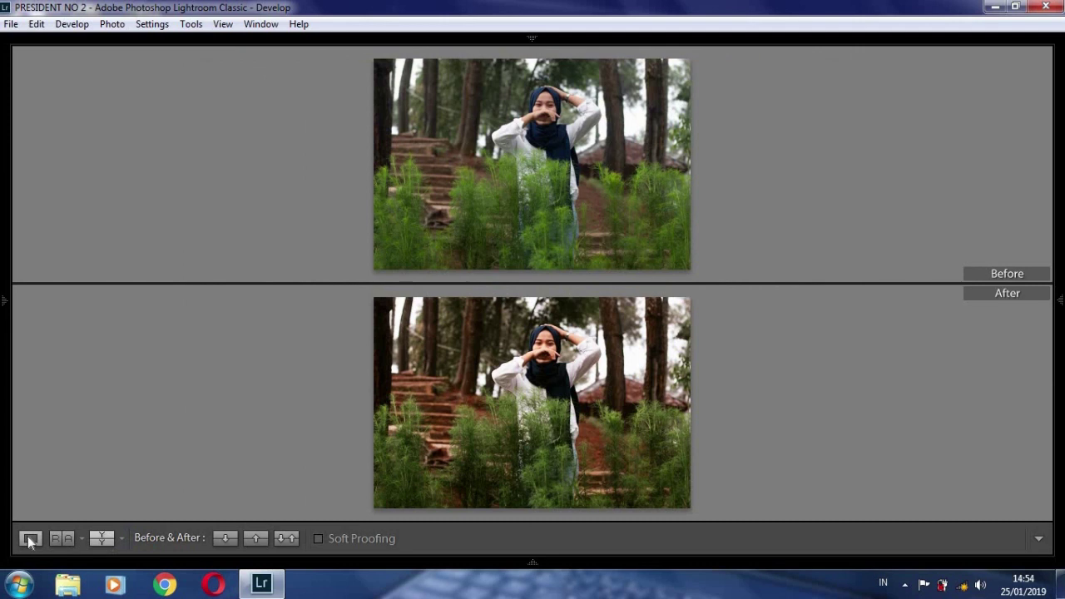
click(31, 538)
click(1059, 299)
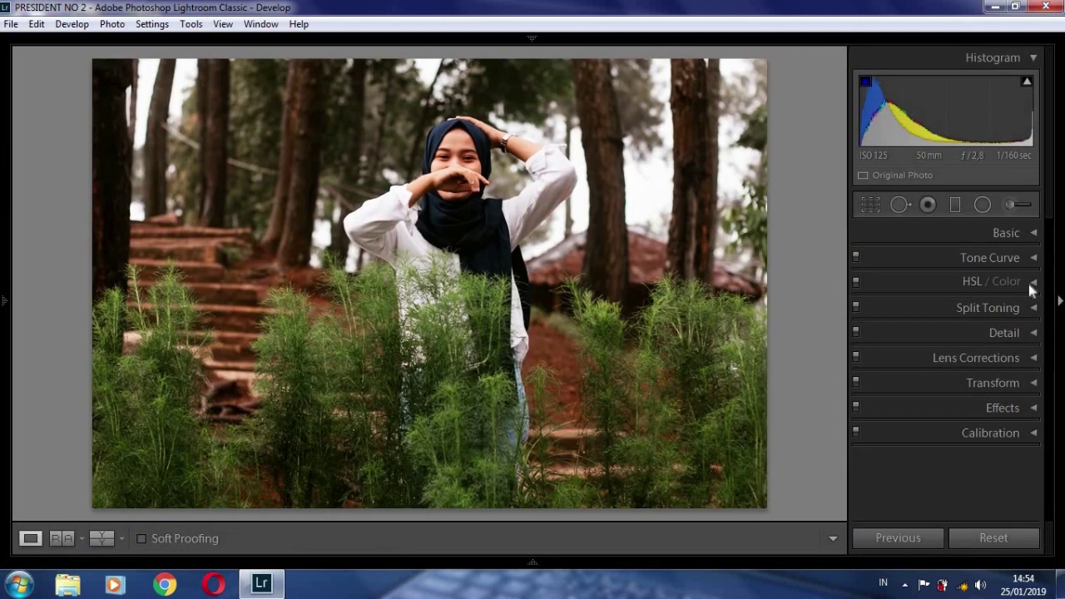